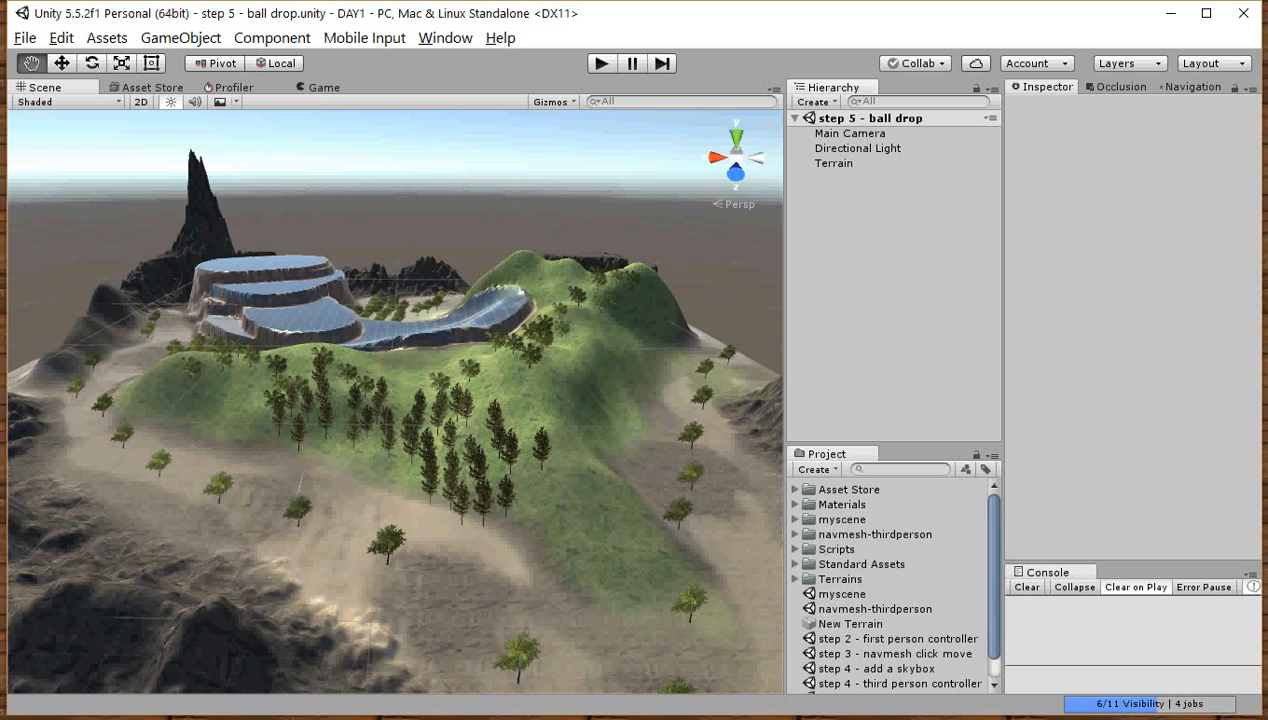
Add a 3D sphere to the step 5 - ball drop scene and reset its transform
{"action": "left_click_drag", "start_coordinate": [400, 400], "coordinate": [345, 400], "text": "alt"}
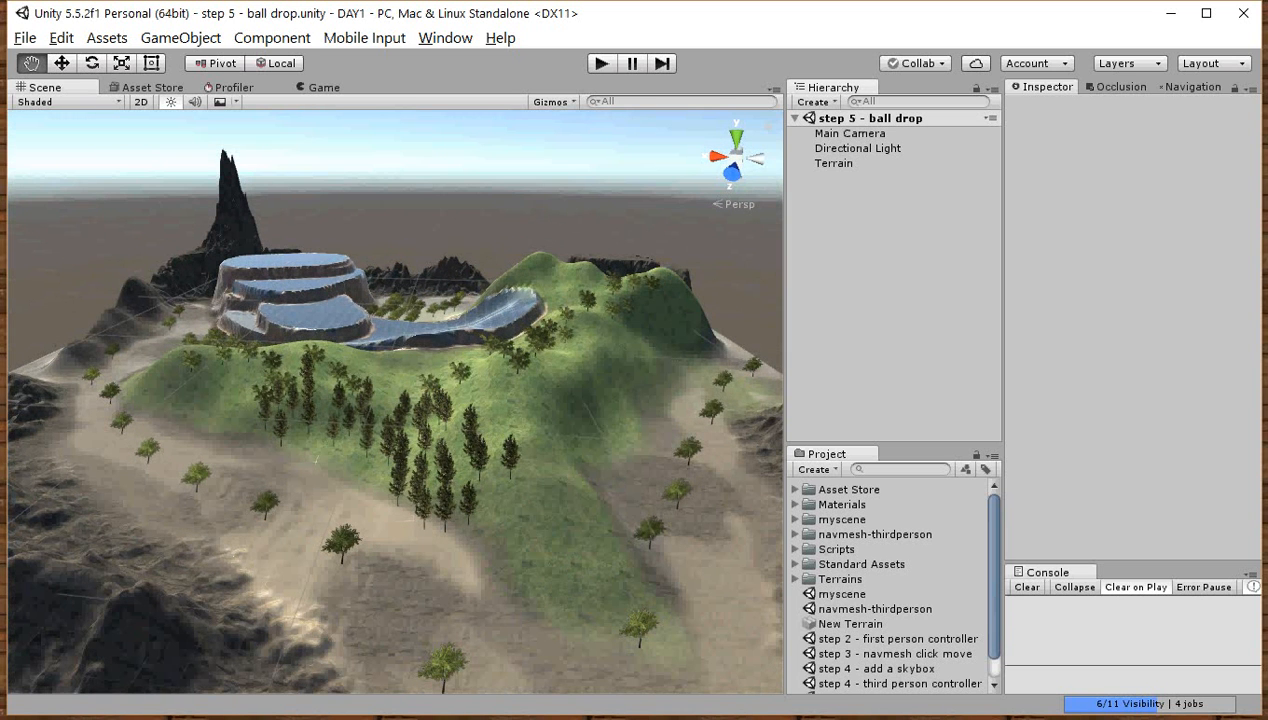
{"action": "left_click", "coordinate": [870, 118]}
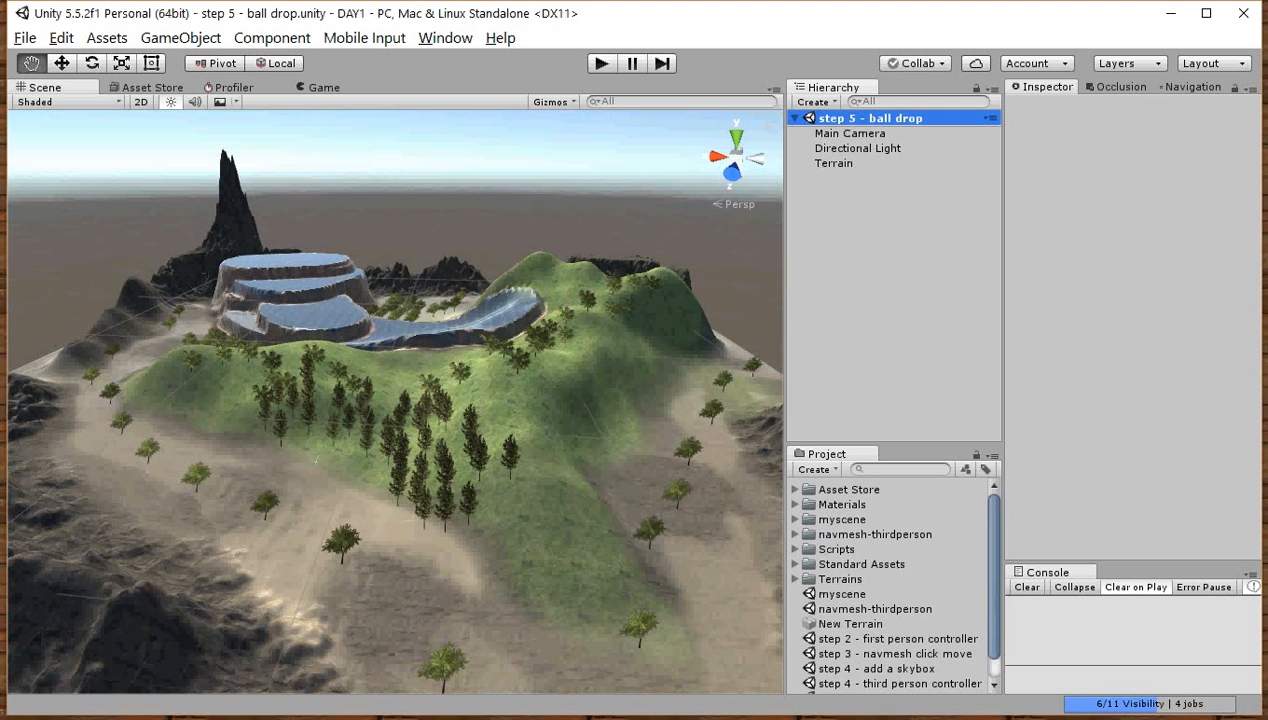
{"action": "right_click", "coordinate": [893, 118]}
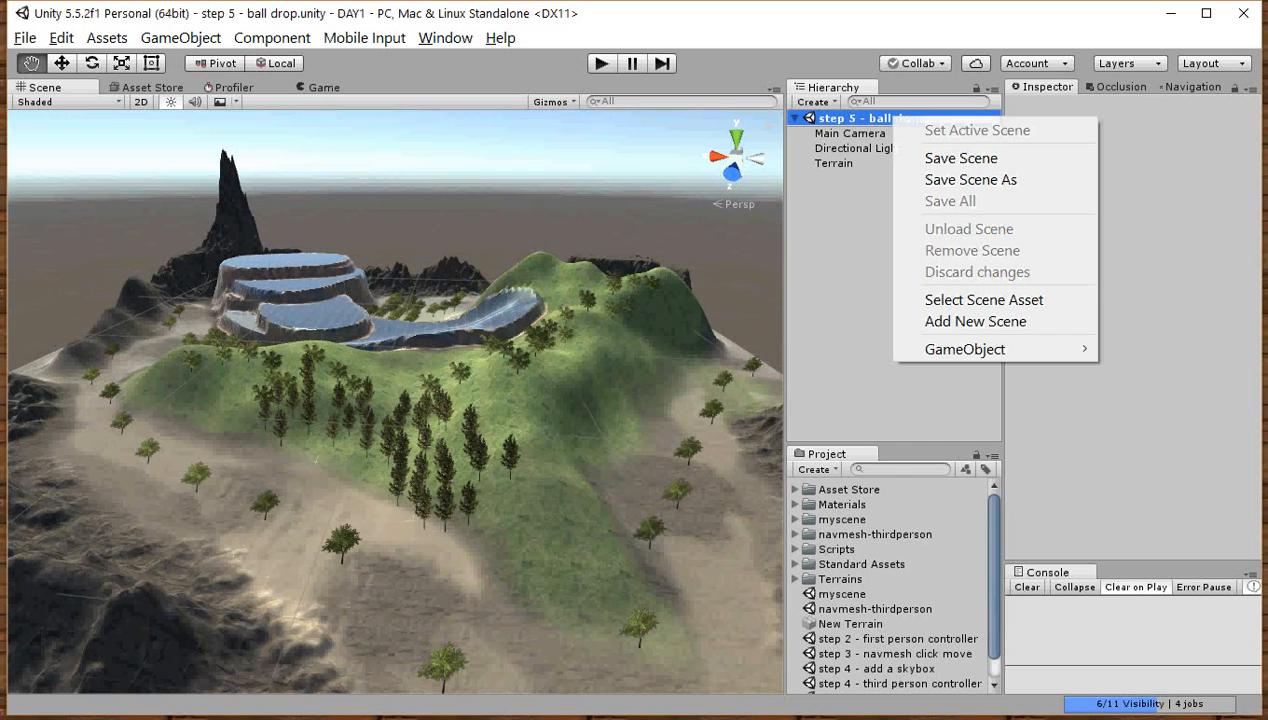
{"action": "mouse_move", "coordinate": [965, 349]}
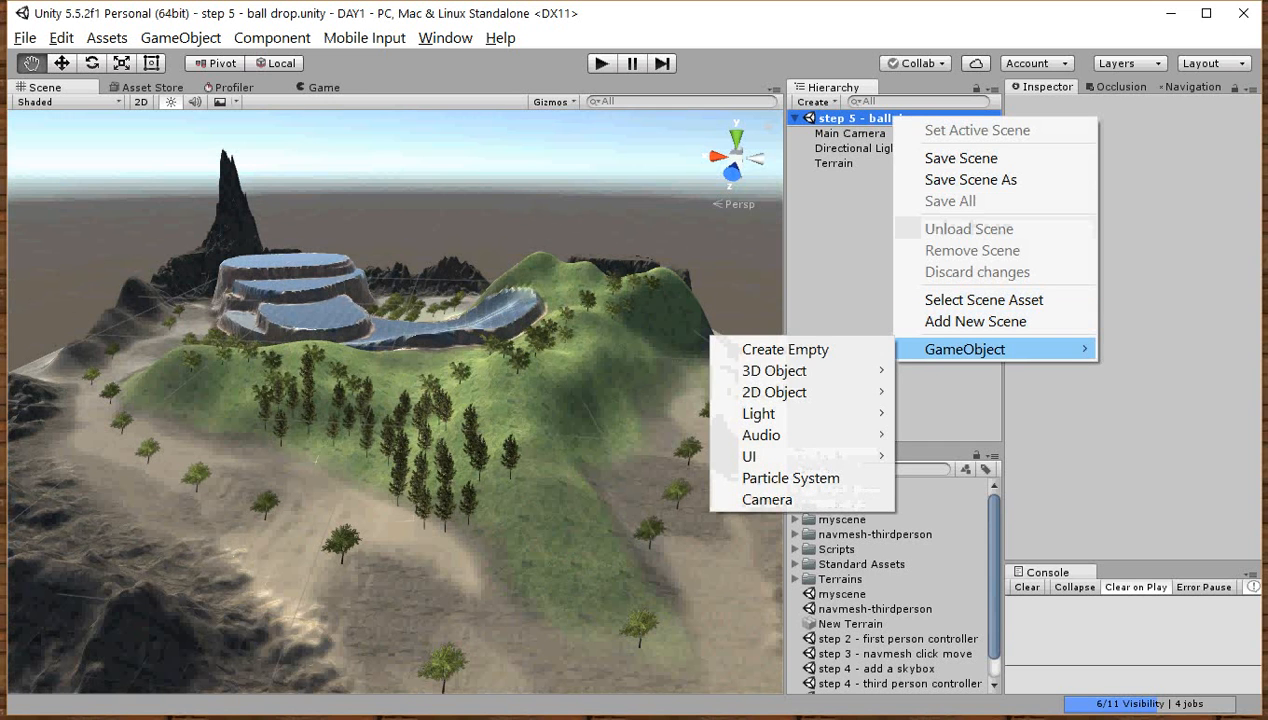
{"action": "mouse_move", "coordinate": [774, 370]}
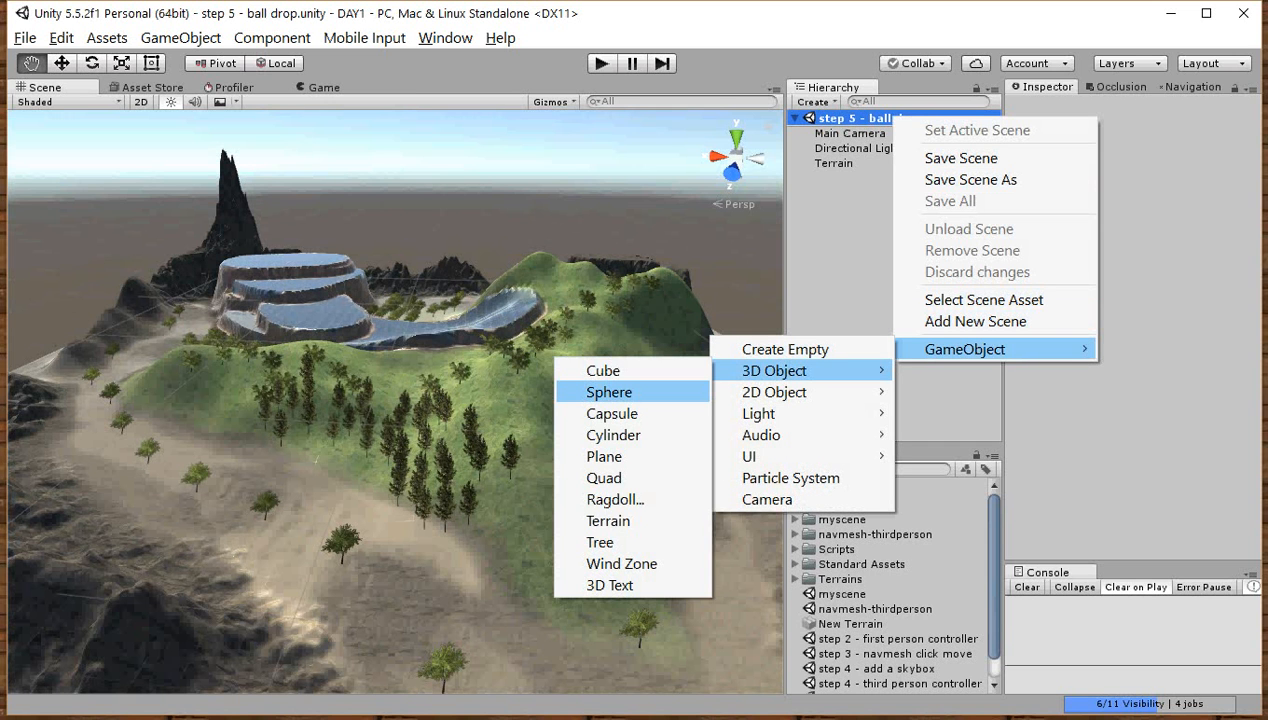
{"action": "left_click", "coordinate": [609, 392]}
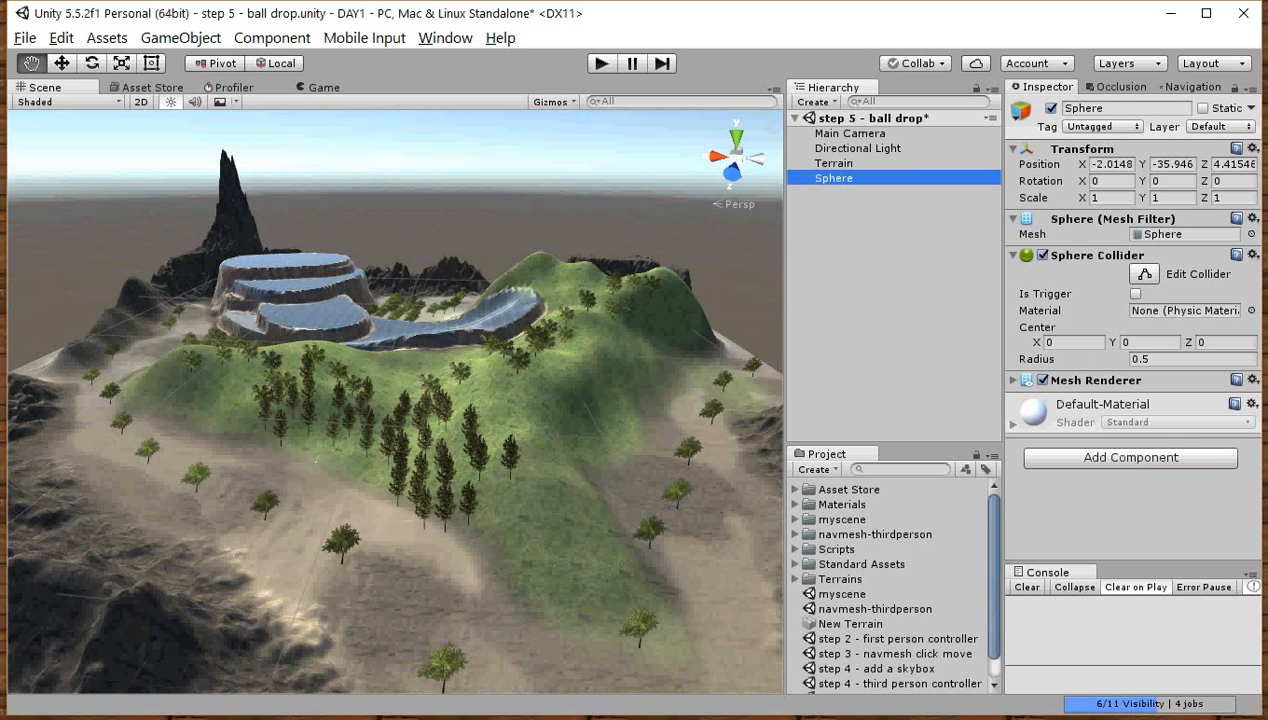
{"action": "left_click", "coordinate": [1252, 148]}
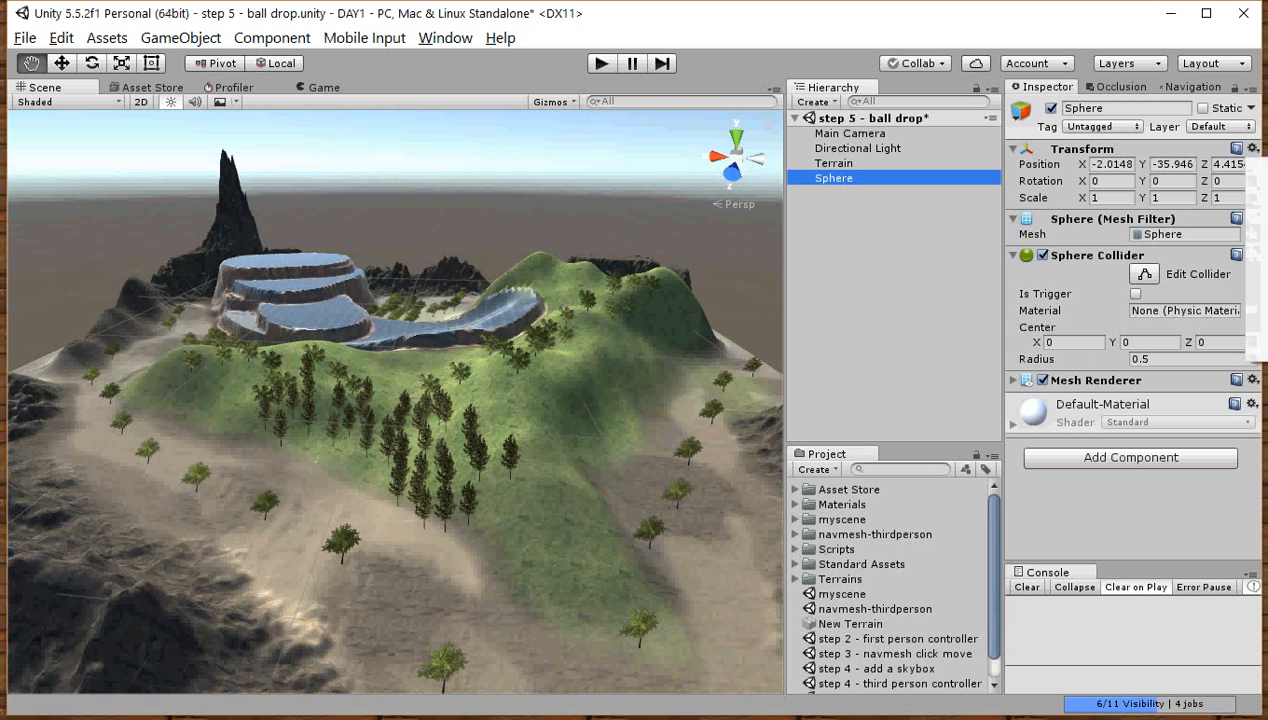
{"action": "left_click", "coordinate": [1258, 170]}
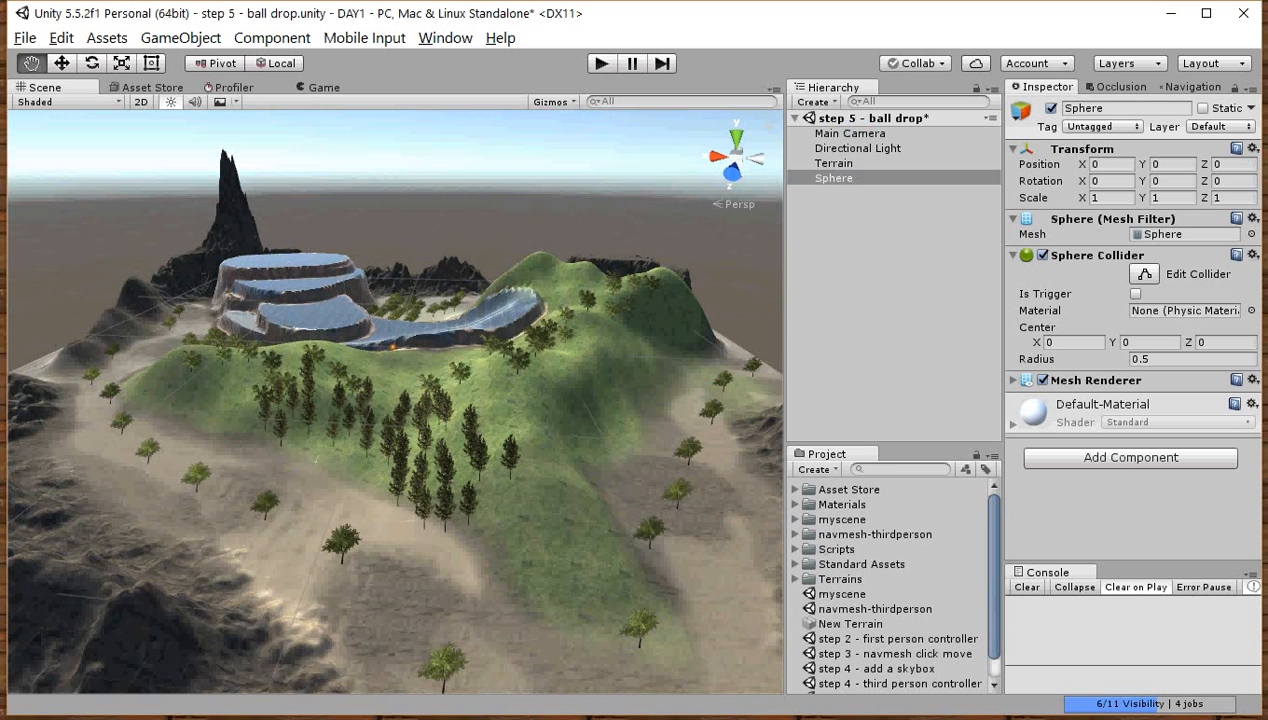
Set the sphere's scale to 10 on the X, Y and Z axes
{"action": "left_click", "coordinate": [1110, 197]}
{"action": "type", "text": "10"}
{"action": "key", "text": "Tab"}
{"action": "type", "text": "10"}
{"action": "key", "text": "Tab"}
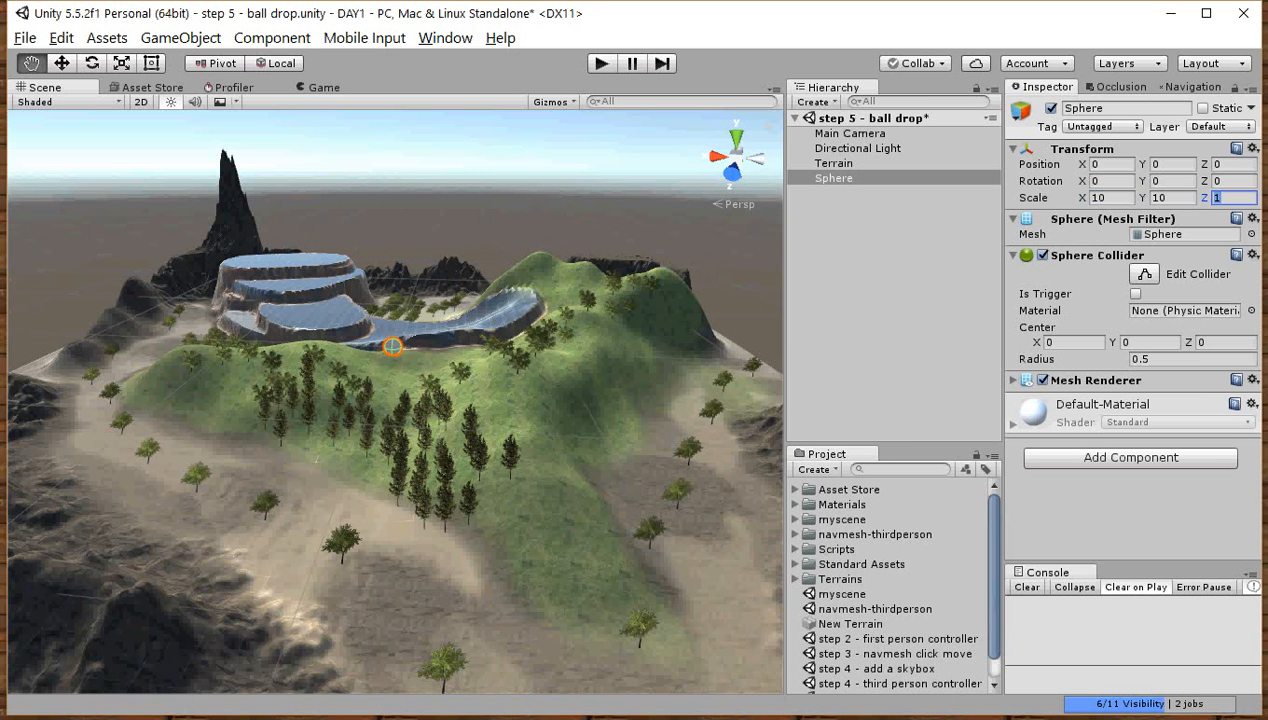
{"action": "type", "text": "10"}
Raise the sphere straight up above the terrain to a Y position of about 55.3
{"action": "double_click", "coordinate": [833, 178]}
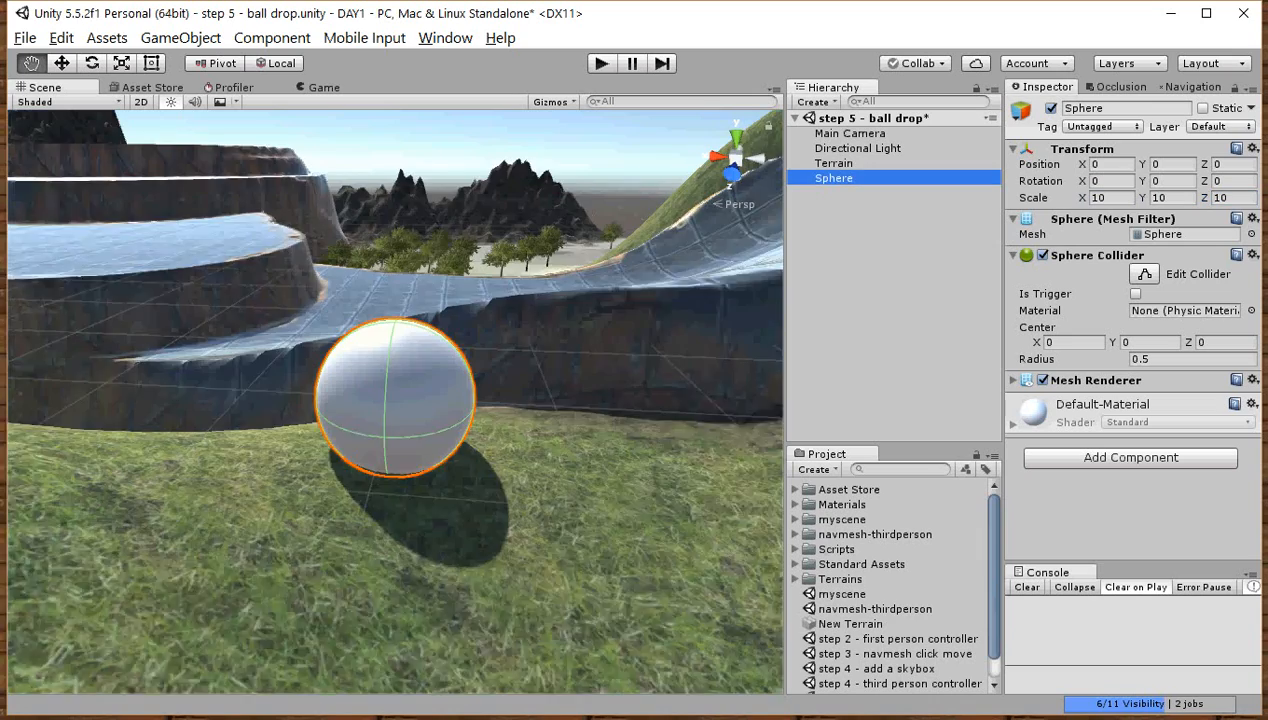
{"action": "scroll", "coordinate": [395, 401], "scroll_direction": "down", "scroll_amount": 6}
{"action": "mouse_move", "coordinate": [395, 401]}
{"action": "left_mouse_down", "text": "alt"}
{"action": "mouse_move", "coordinate": [630, 352]}
{"action": "mouse_move", "coordinate": [370, 405]}
{"action": "mouse_move", "coordinate": [410, 398]}
{"action": "mouse_move", "coordinate": [385, 412]}
{"action": "left_mouse_up", "text": "alt"}
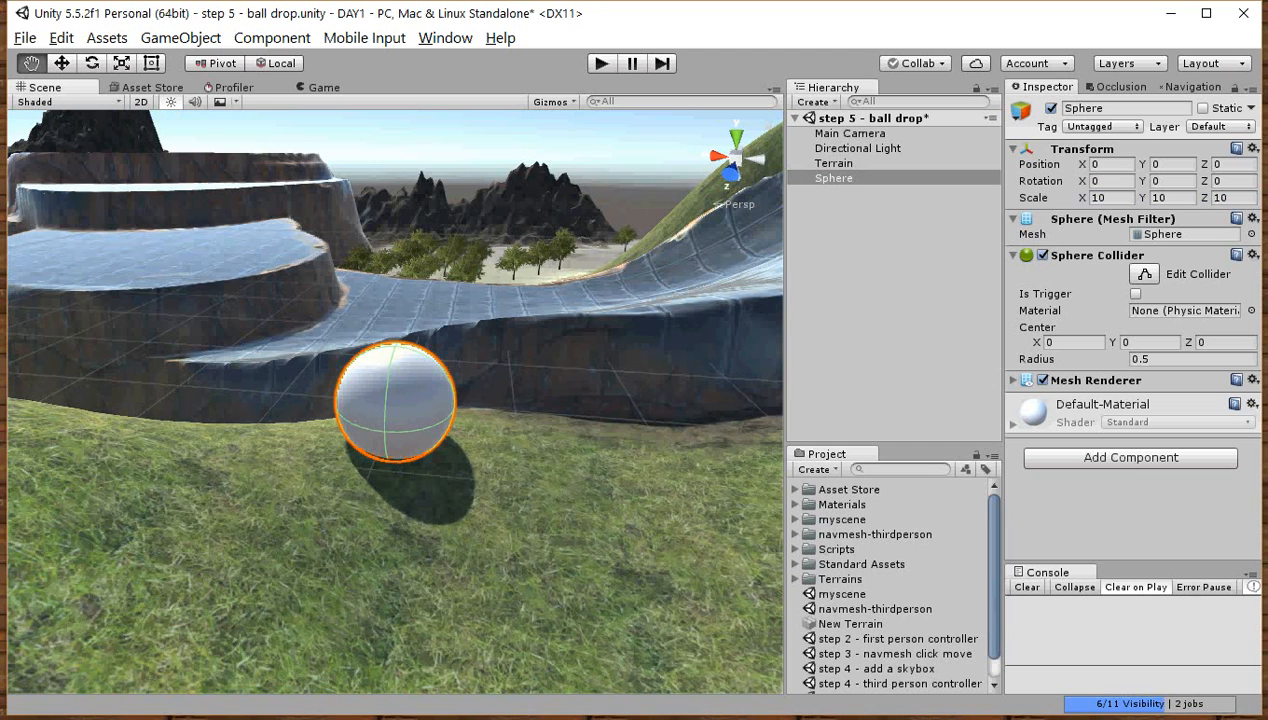
{"action": "left_click_drag", "start_coordinate": [1142, 164], "coordinate": [1258, 164]}
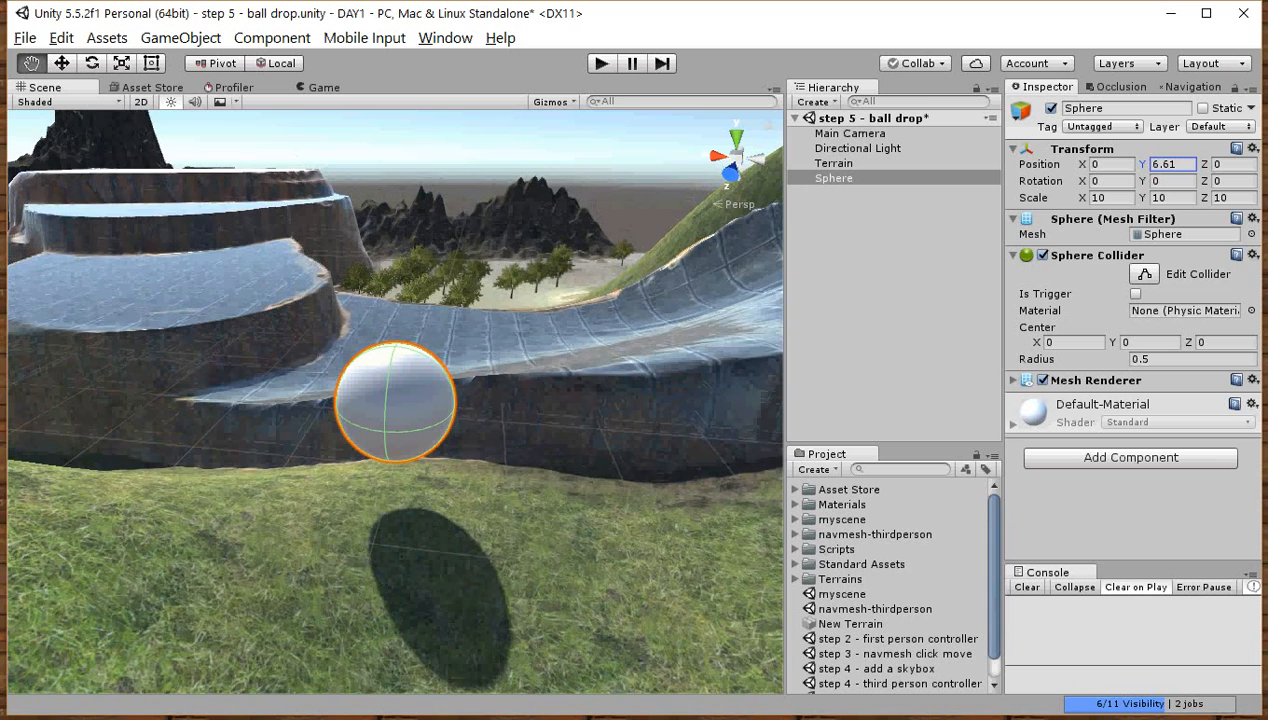
{"action": "scroll", "coordinate": [395, 401], "scroll_direction": "down", "scroll_amount": 4}
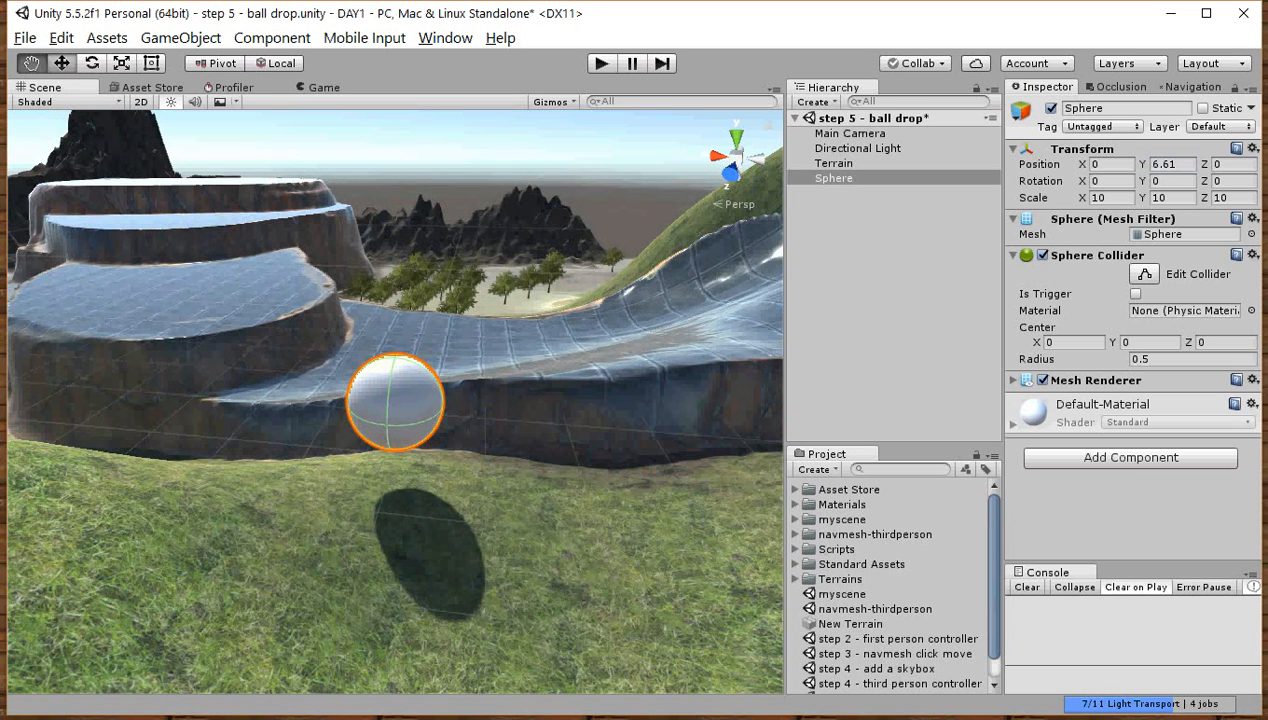
{"action": "key", "text": "w"}
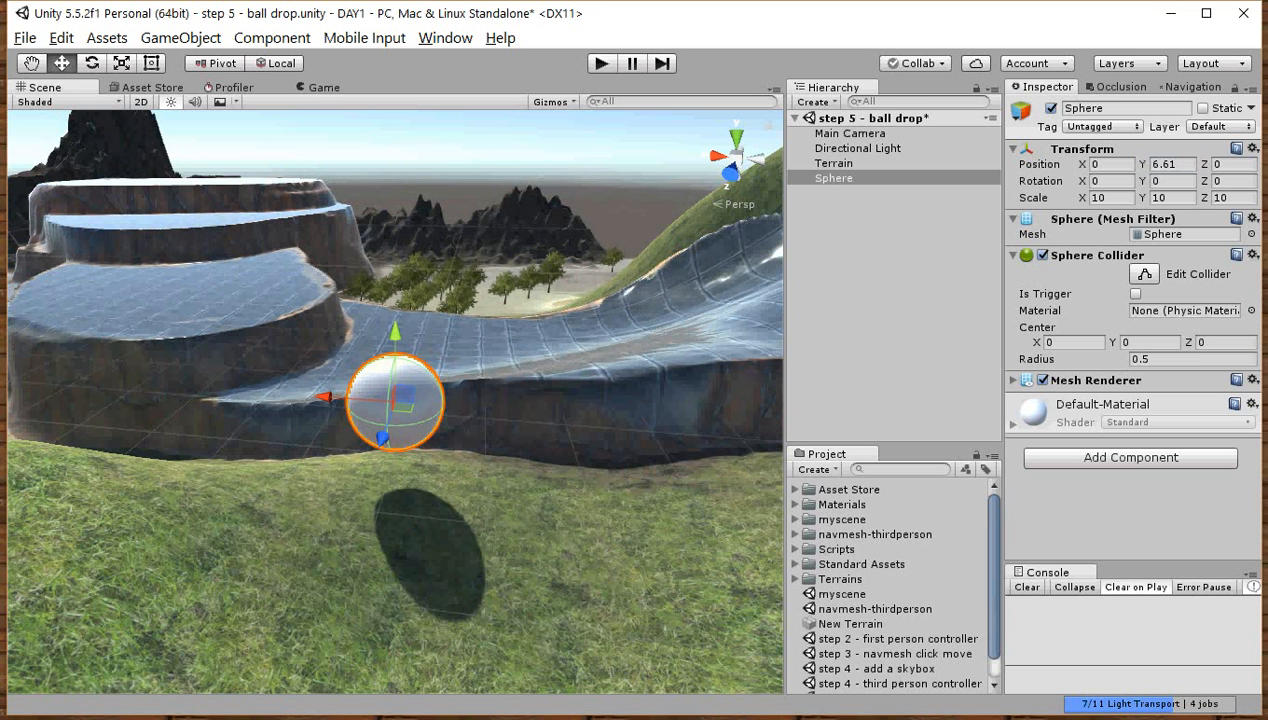
{"action": "left_click_drag", "start_coordinate": [395, 340], "coordinate": [395, 109]}
{"action": "scroll", "coordinate": [395, 401], "scroll_direction": "down", "scroll_amount": 6}
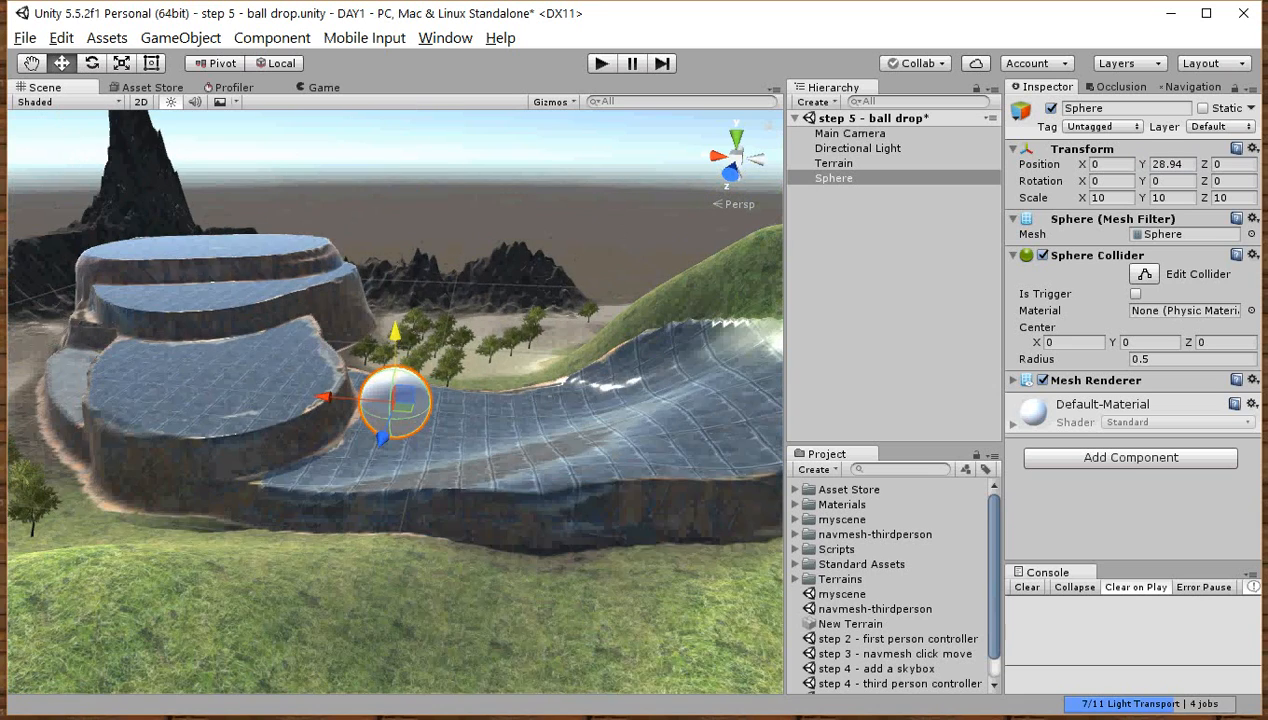
{"action": "left_click_drag", "start_coordinate": [395, 335], "coordinate": [394, 144]}
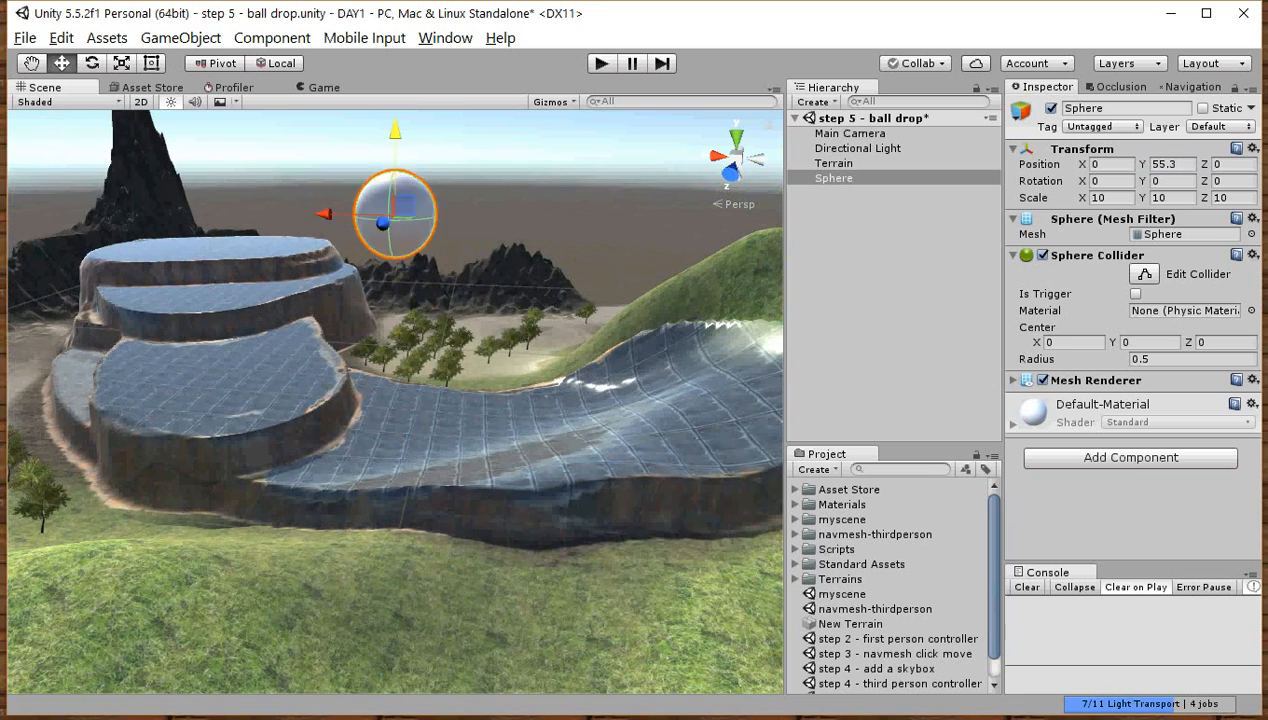
Add a Rigidbody physics component to the sphere
{"action": "scroll", "coordinate": [395, 401], "scroll_direction": "down", "scroll_amount": 6}
{"action": "scroll", "coordinate": [395, 401], "scroll_direction": "down", "scroll_amount": 3}
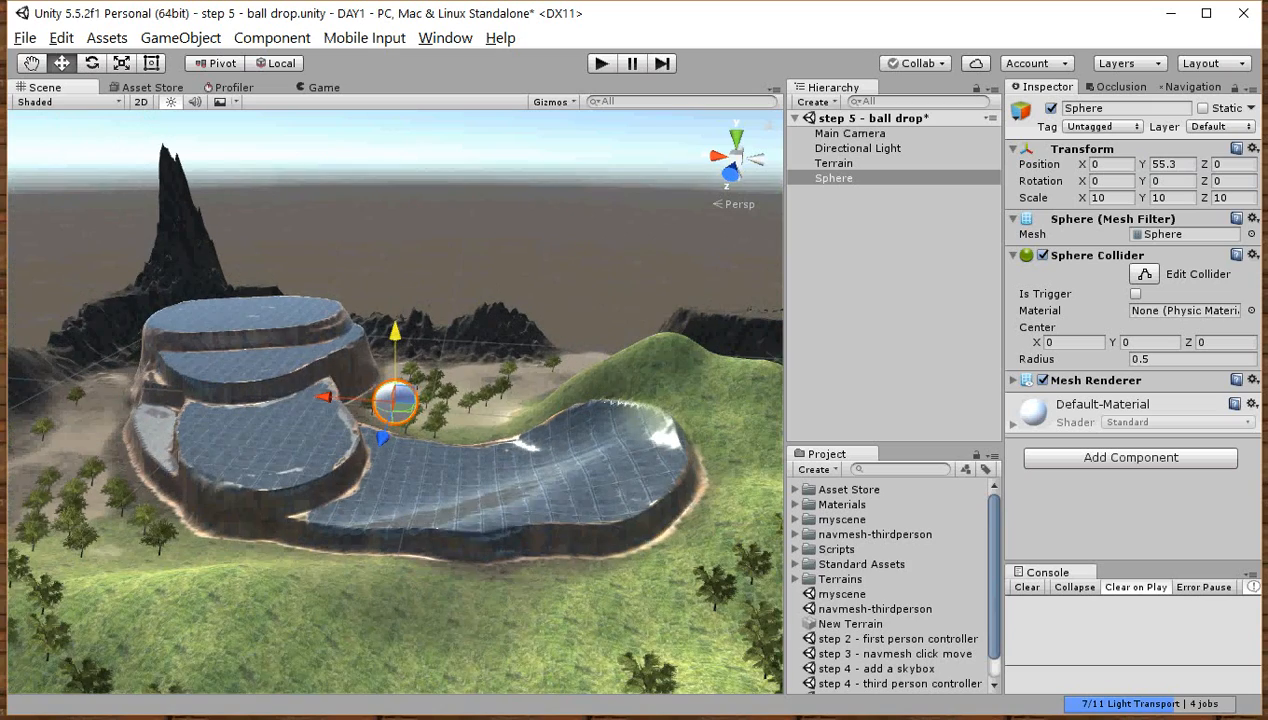
{"action": "left_click_drag", "start_coordinate": [395, 335], "coordinate": [165, 320], "text": "alt"}
{"action": "scroll", "coordinate": [395, 401], "scroll_direction": "down", "scroll_amount": 1}
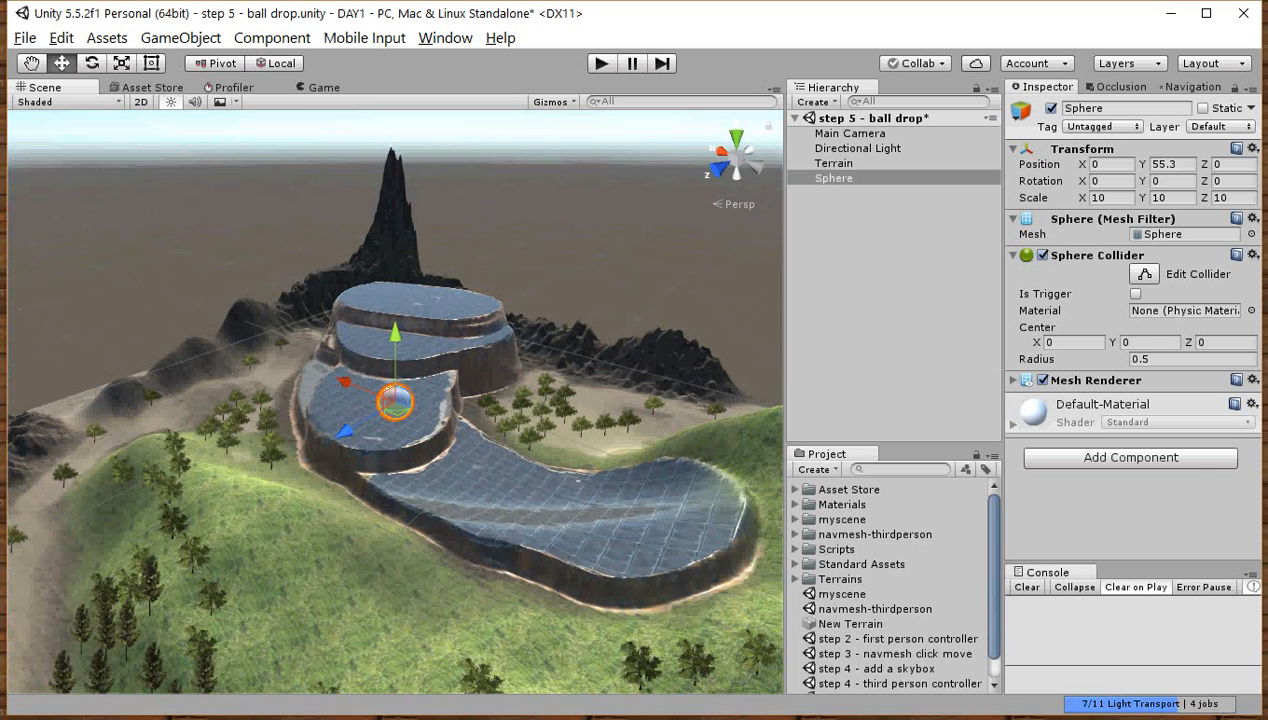
{"action": "left_click", "coordinate": [1131, 457]}
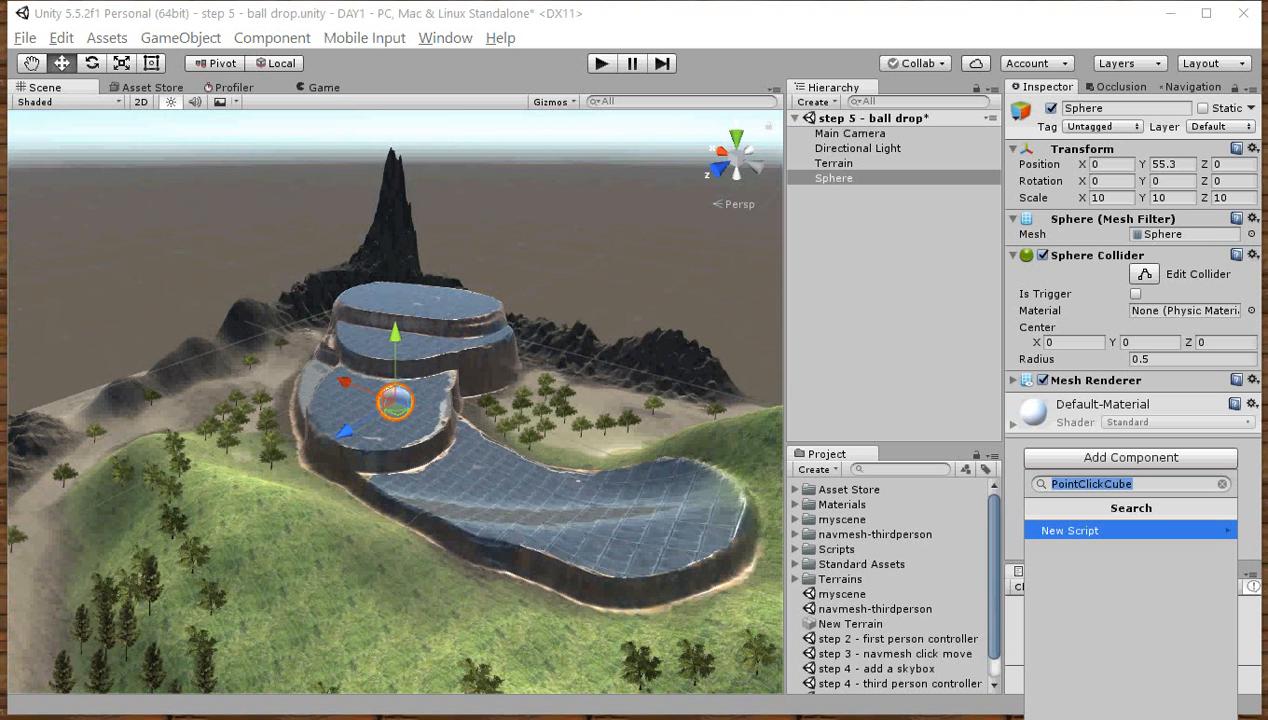
{"action": "key", "text": "BackSpace"}
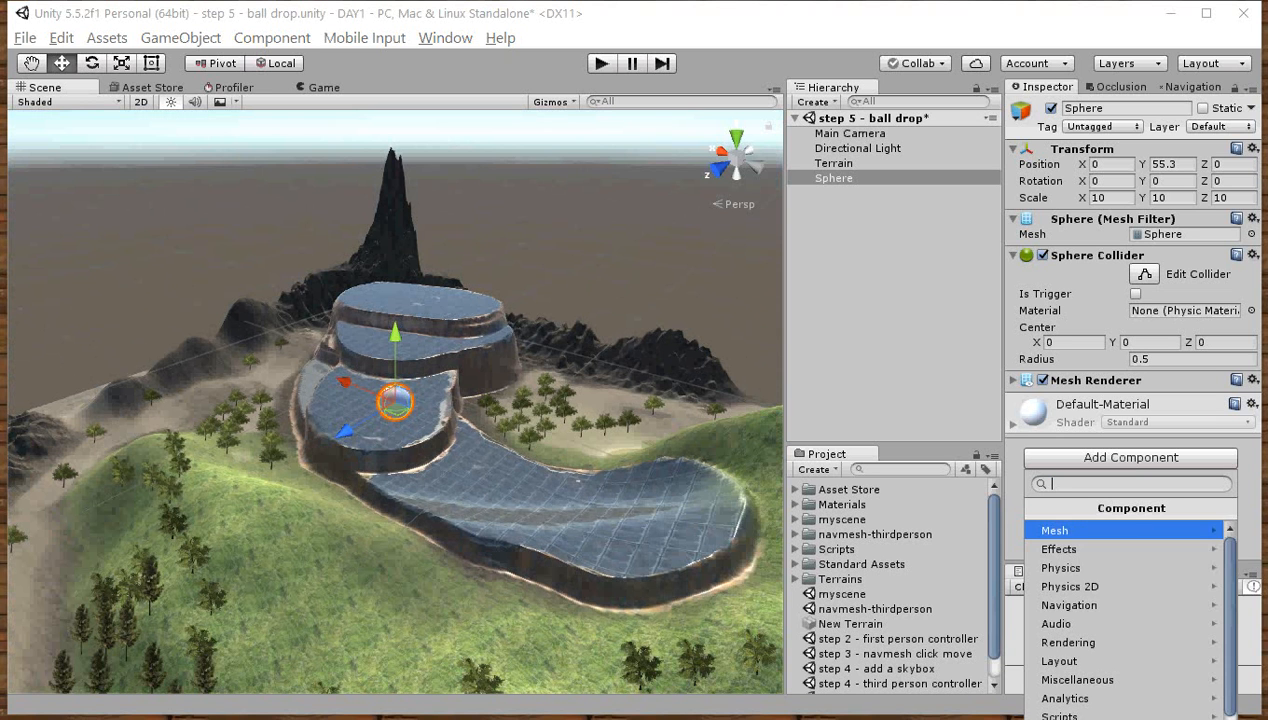
{"action": "key", "text": "Down"}
{"action": "key", "text": "Down"}
{"action": "key", "text": "Down"}
{"action": "scroll", "coordinate": [1125, 613], "scroll_direction": "down", "scroll_amount": 1}
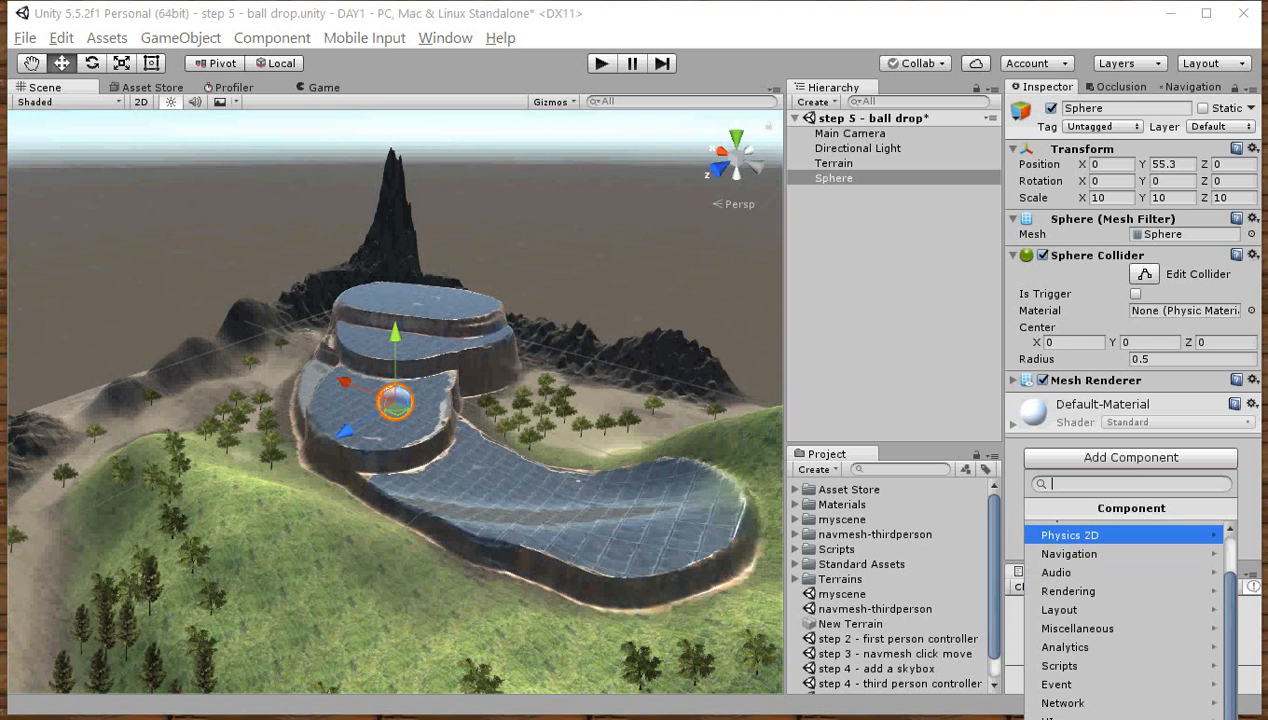
{"action": "scroll", "coordinate": [1125, 613], "scroll_direction": "up", "scroll_amount": 1}
{"action": "key", "text": "Up"}
{"action": "key", "text": "Right"}
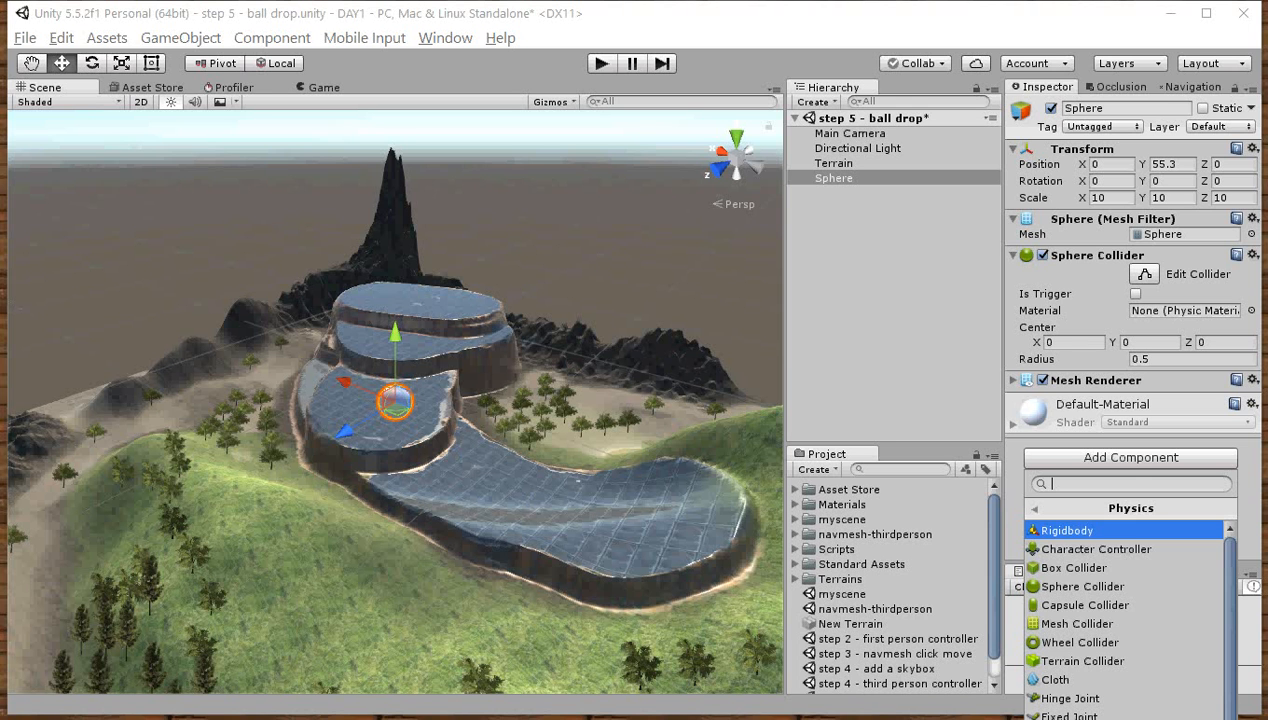
{"action": "key", "text": "Return"}
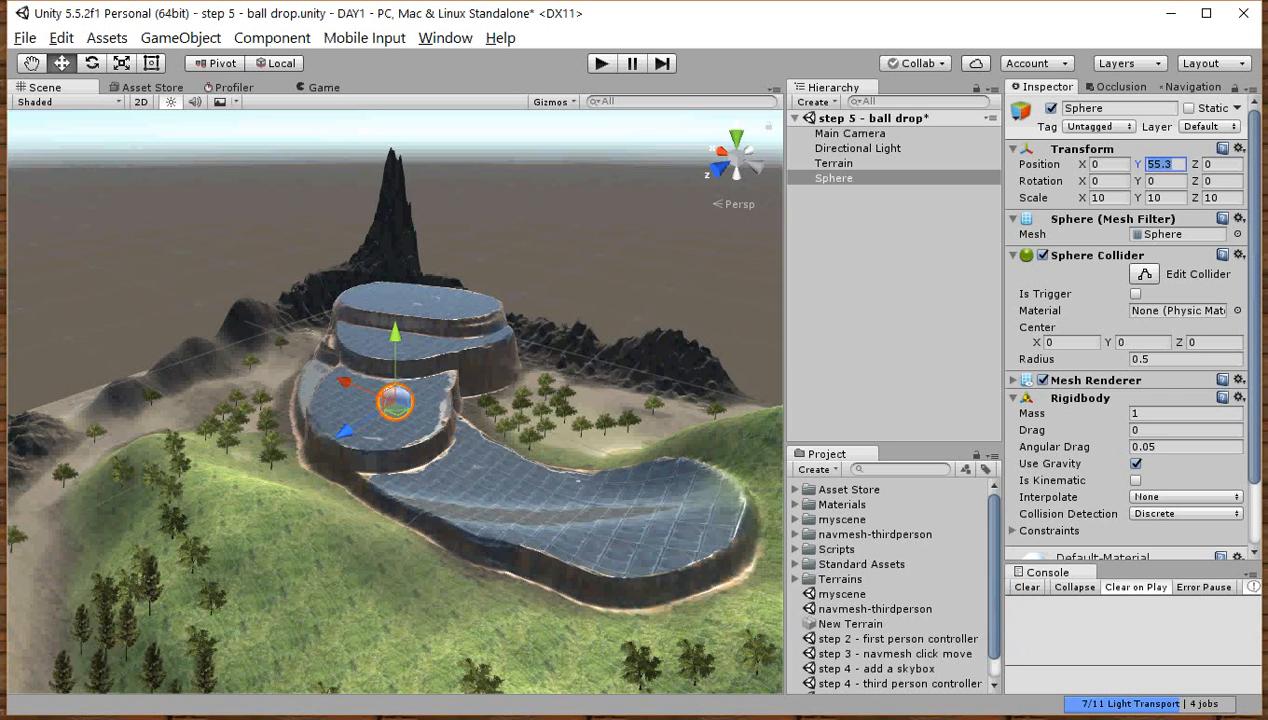
Frame the terraced terrain and the sphere from a lower angle and align the Main Camera with this scene view
{"action": "scroll", "coordinate": [1127, 324], "scroll_direction": "down", "scroll_amount": 1}
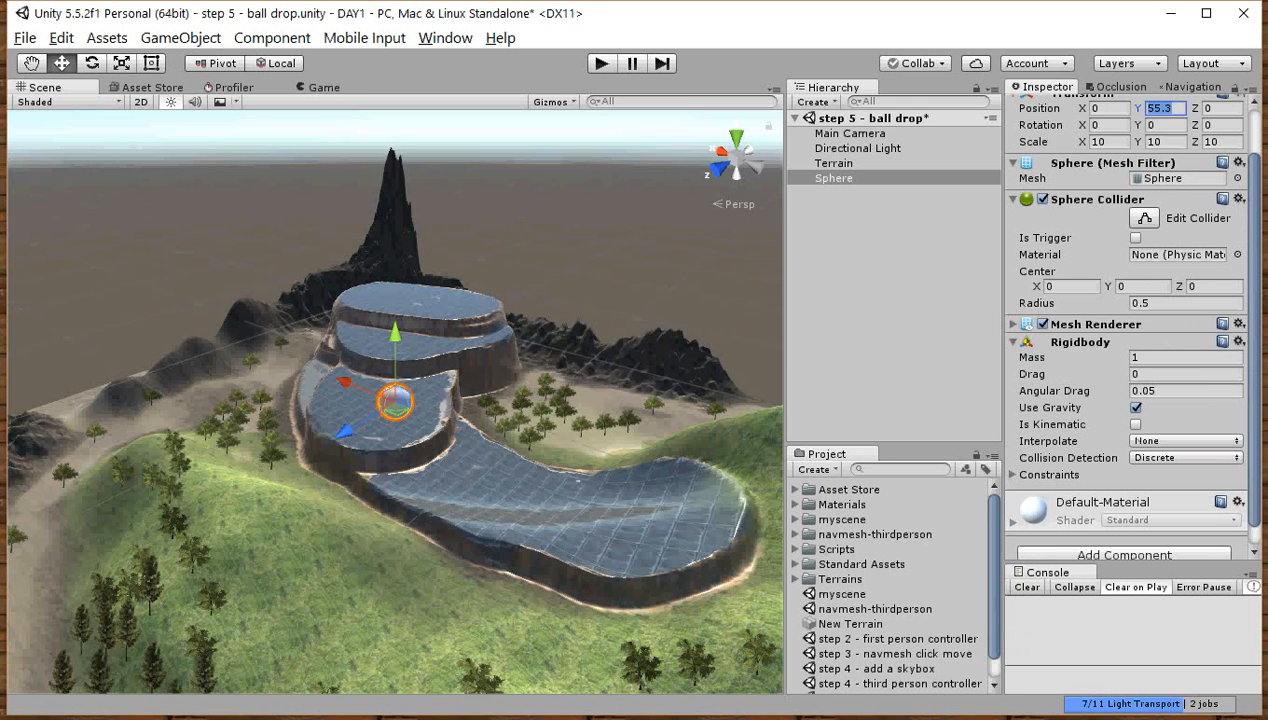
{"action": "scroll", "coordinate": [395, 401], "scroll_direction": "down", "scroll_amount": 3}
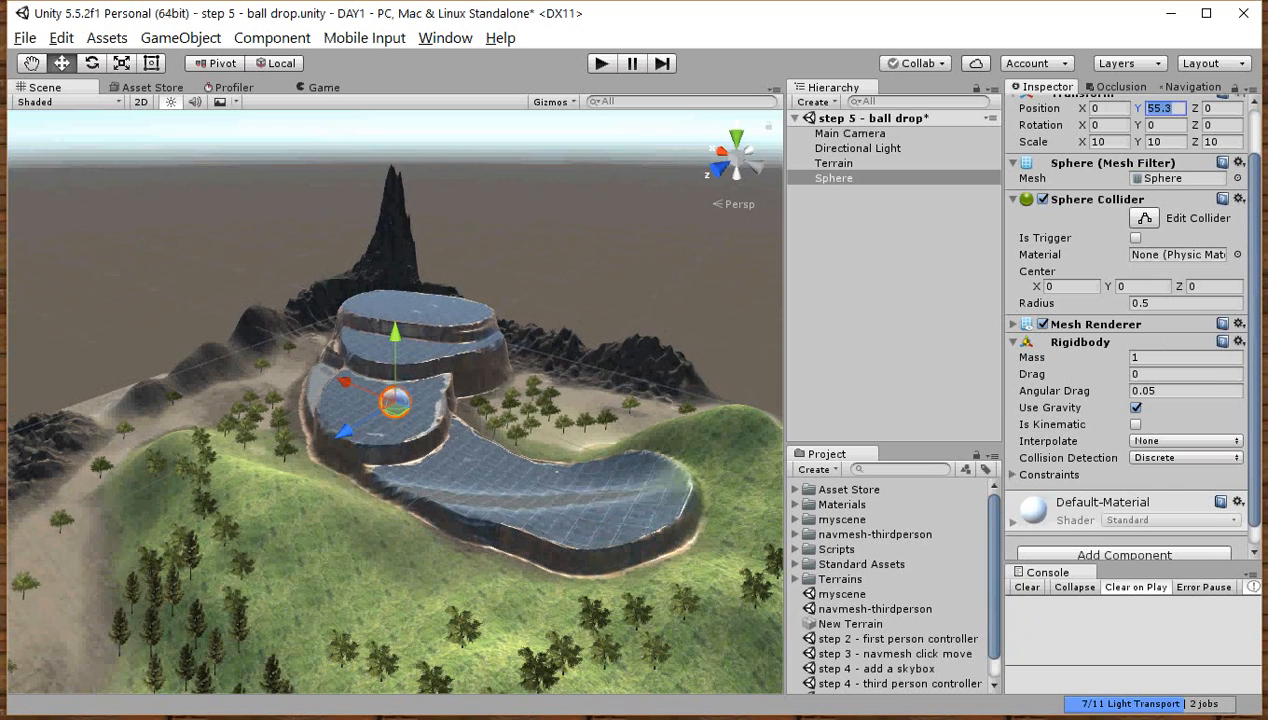
{"action": "left_click_drag", "start_coordinate": [395, 401], "coordinate": [395, 318], "text": "alt"}
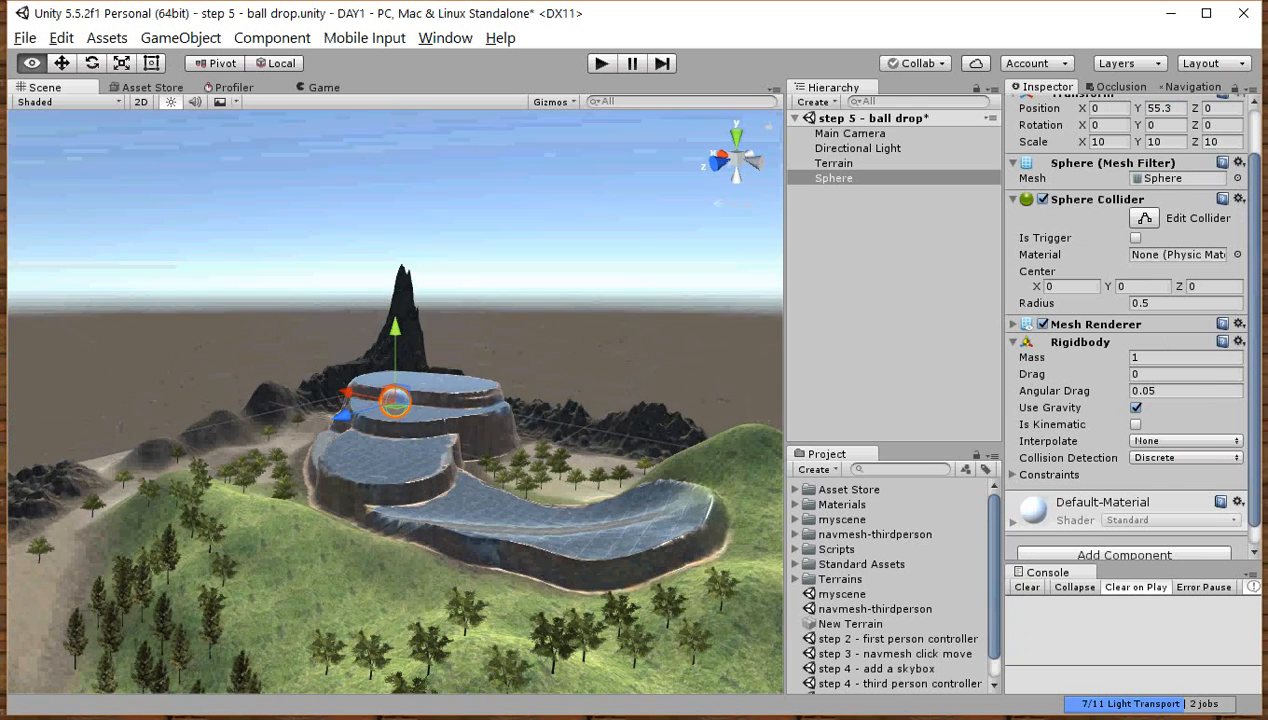
{"action": "scroll", "coordinate": [395, 401], "scroll_direction": "down", "scroll_amount": 4}
{"action": "scroll", "coordinate": [395, 401], "scroll_direction": "up", "scroll_amount": 4}
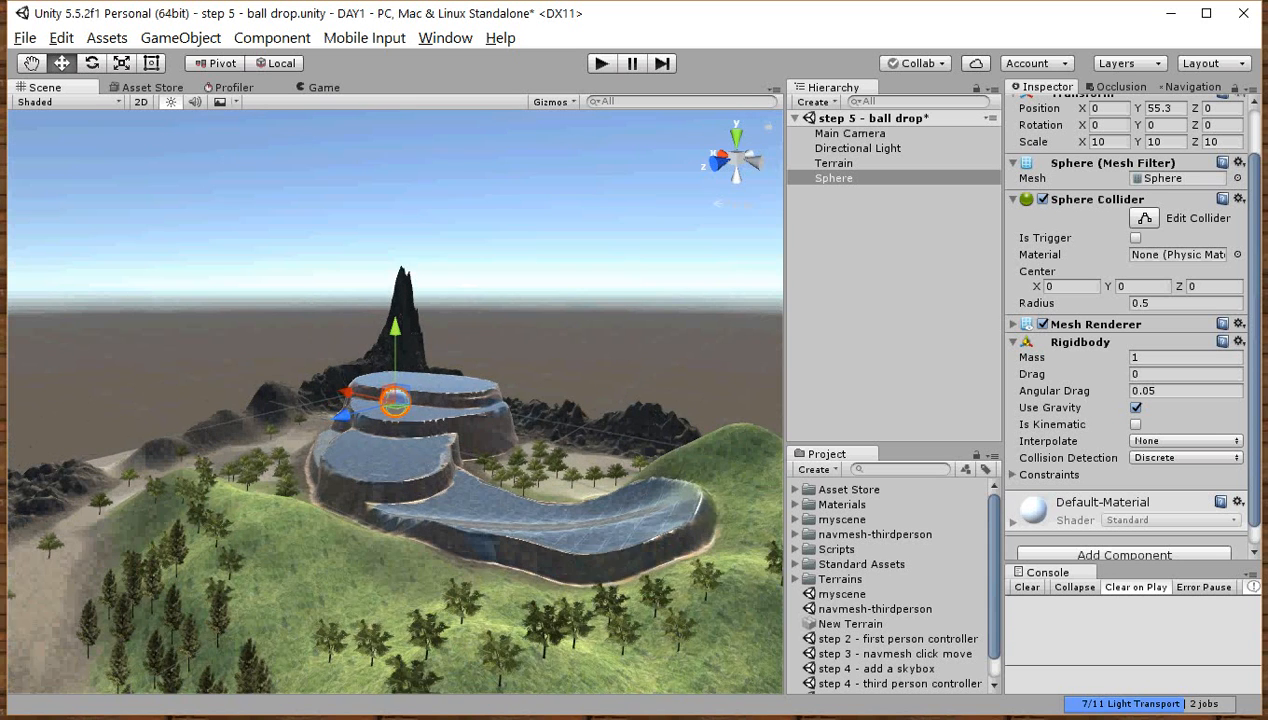
{"action": "scroll", "coordinate": [395, 401], "scroll_direction": "down", "scroll_amount": 3}
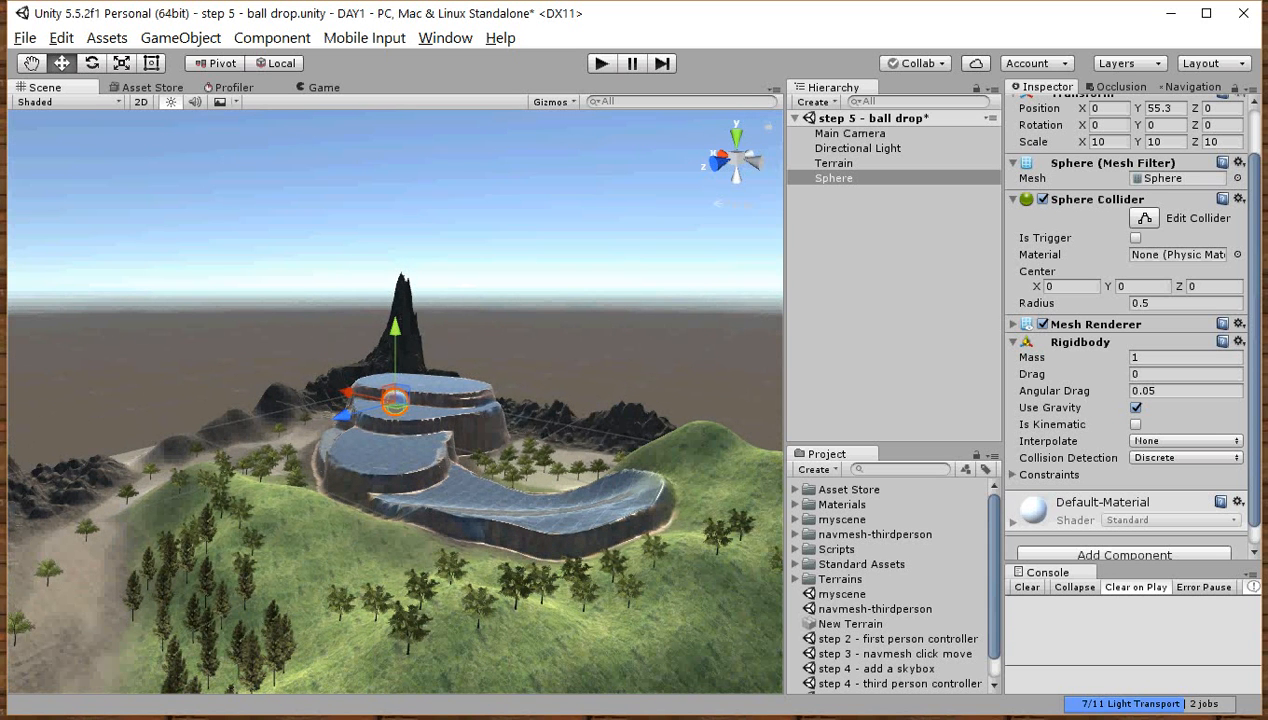
{"action": "left_click", "coordinate": [849, 133]}
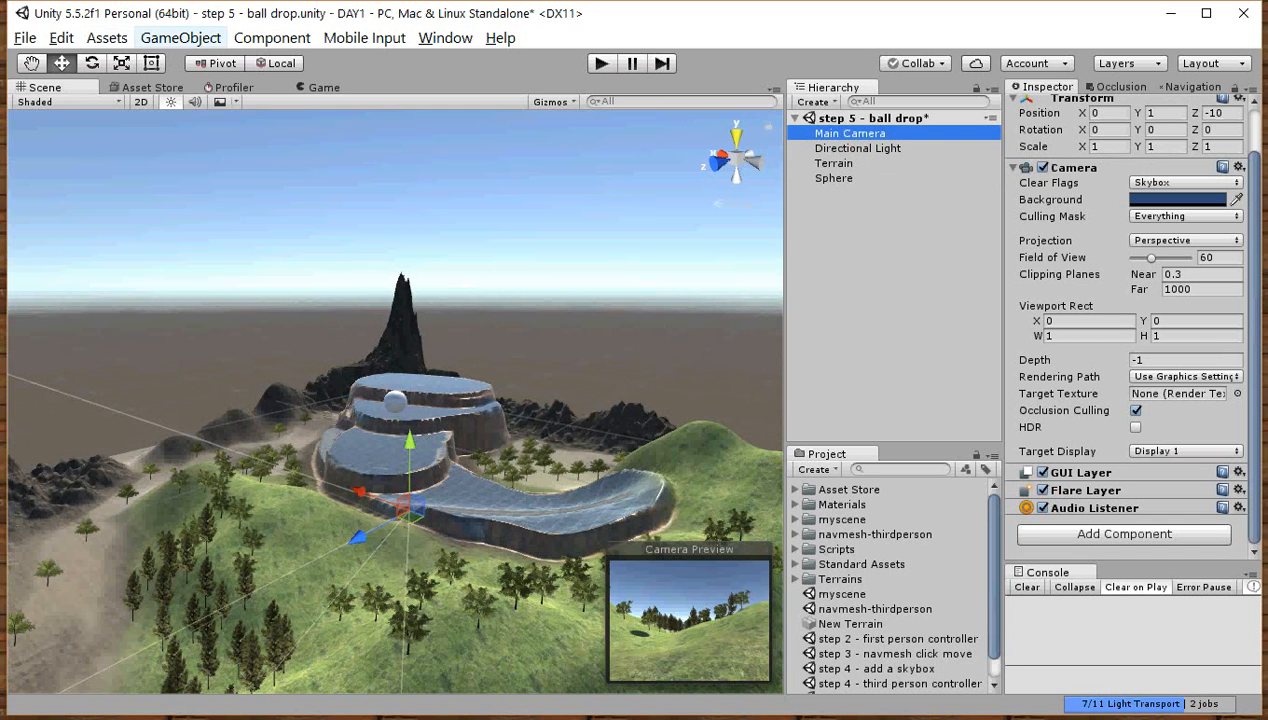
{"action": "left_click", "coordinate": [180, 37]}
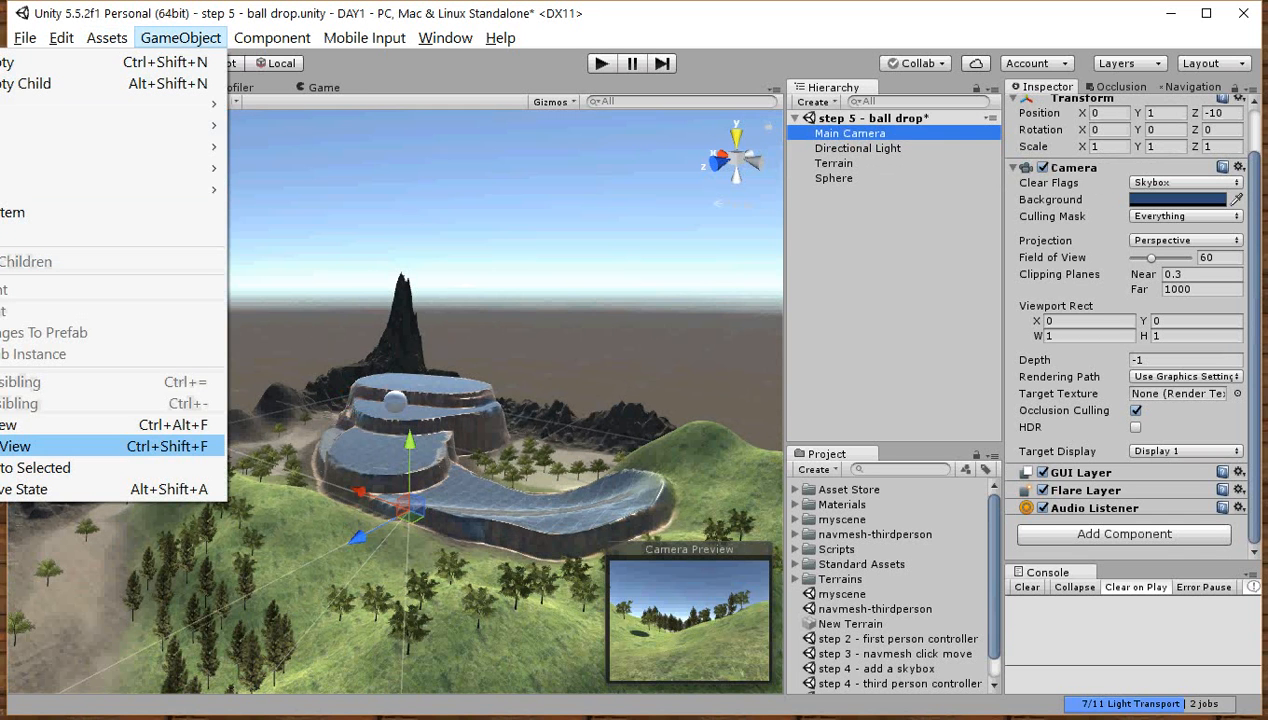
{"action": "left_click", "coordinate": [100, 446]}
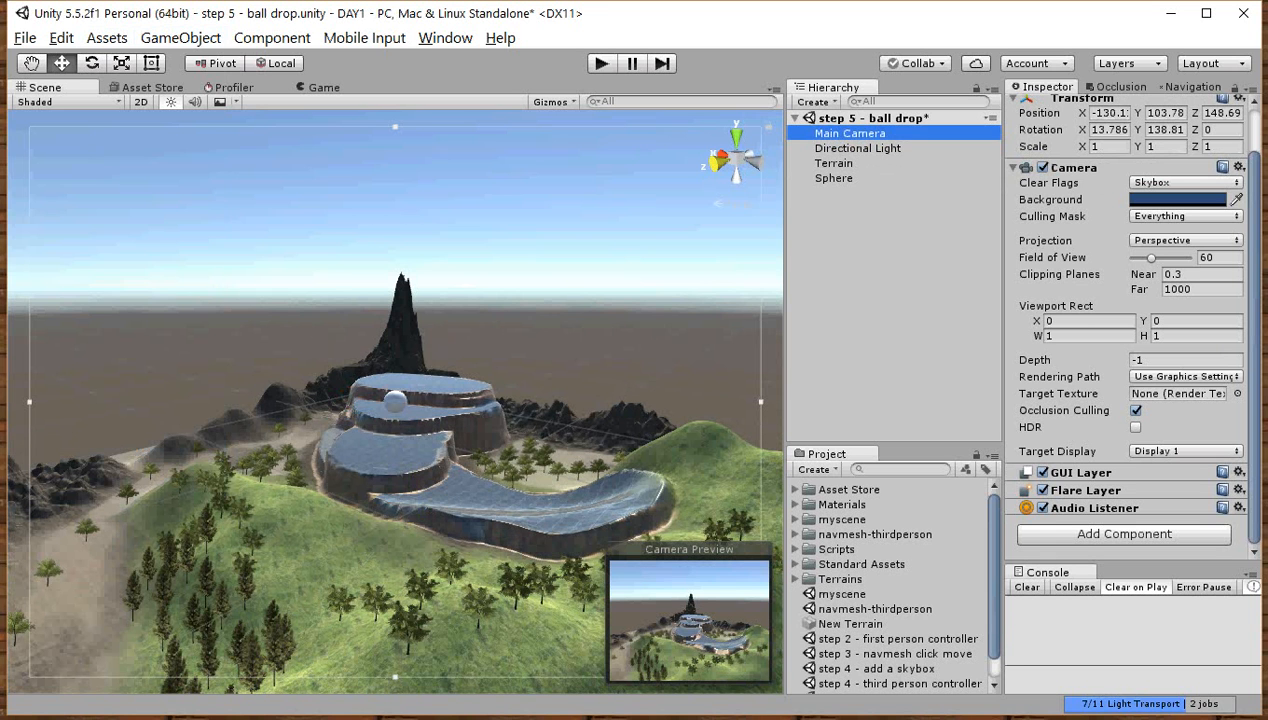
Check the Main Camera's framing in the Game view and return to the Scene view
{"action": "left_click", "coordinate": [180, 37]}
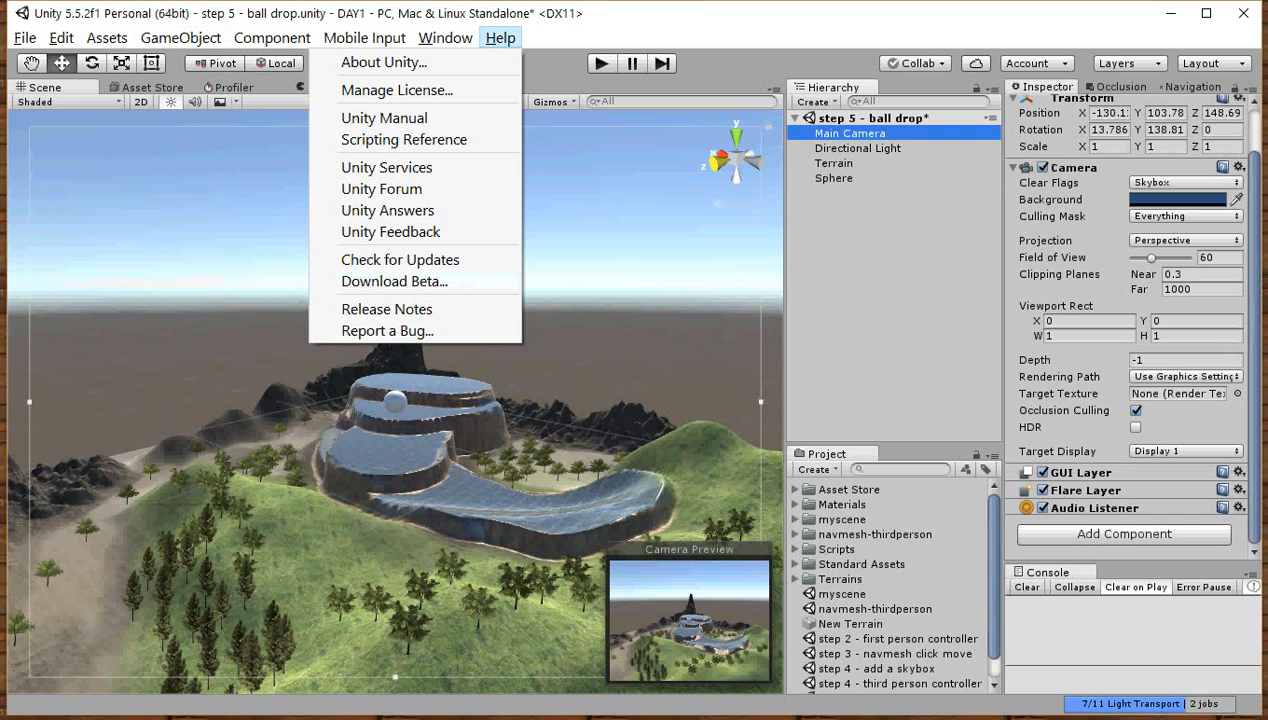
{"action": "key", "text": "Escape"}
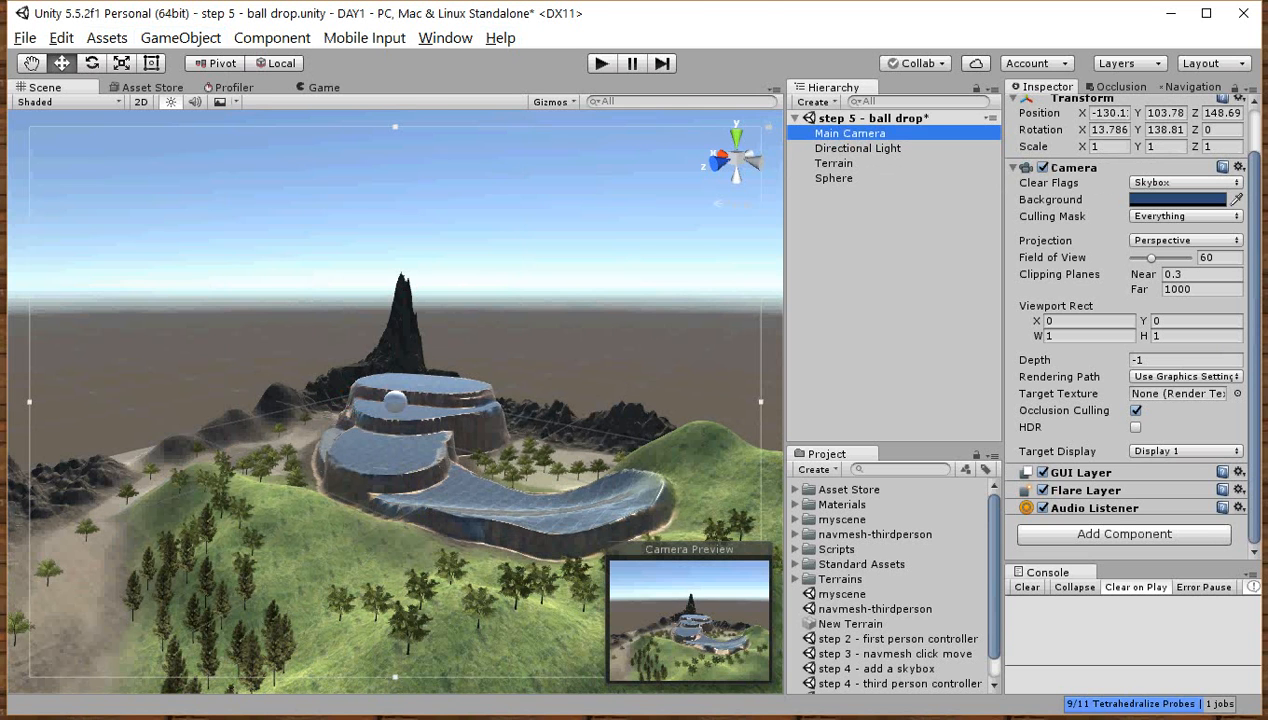
{"action": "key", "text": "ctrl+2"}
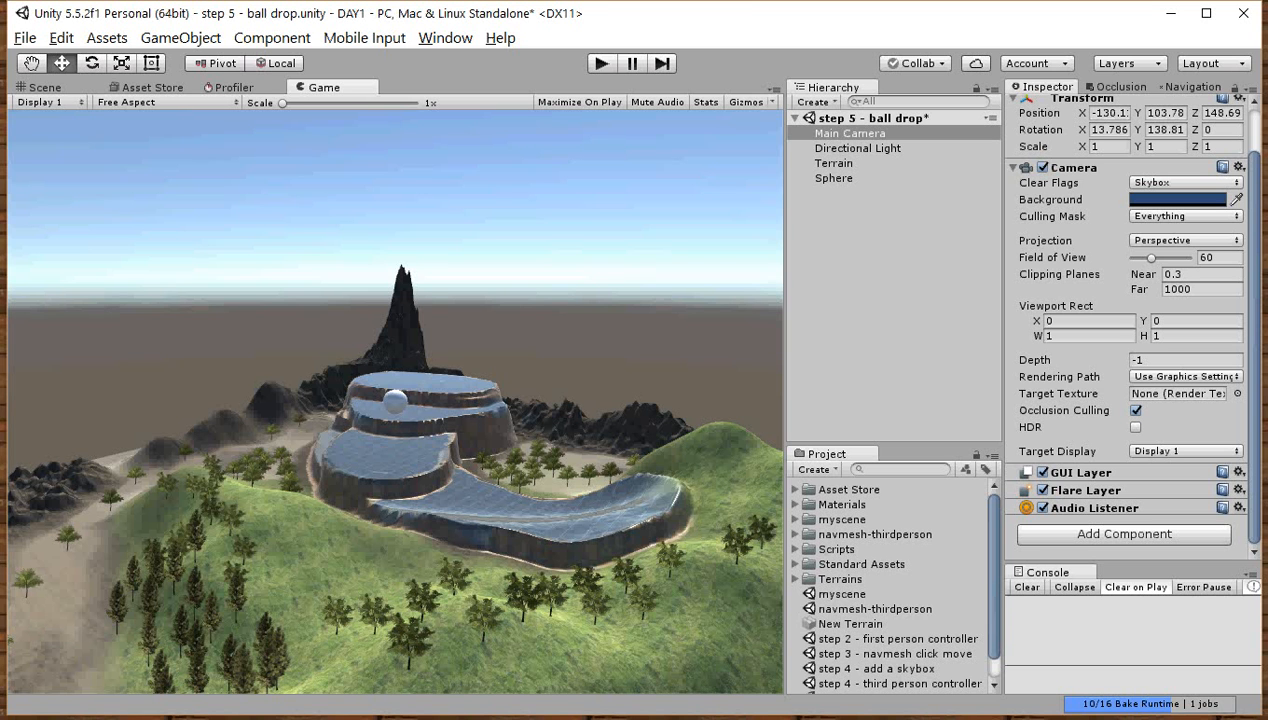
{"action": "key", "text": "ctrl+1"}
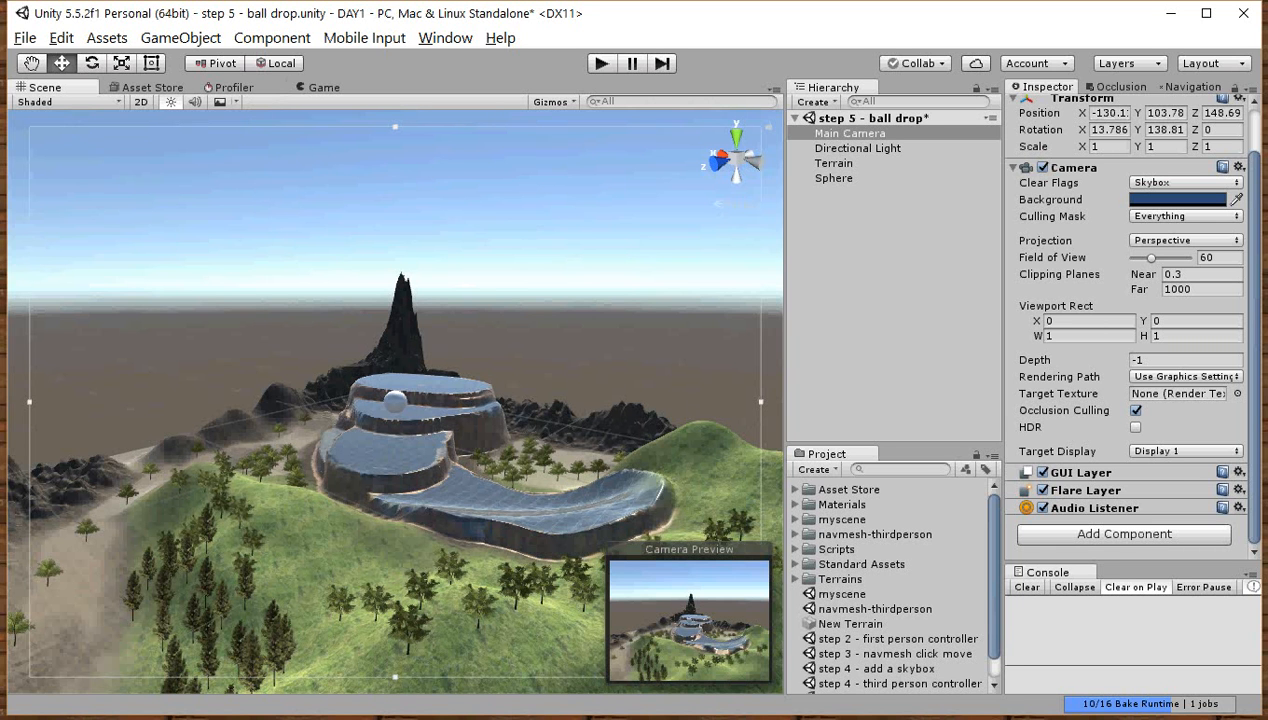
Run the scene in Play mode to watch the sphere fall onto the terrain, and stop the playback
{"action": "key", "text": "ctrl+p"}
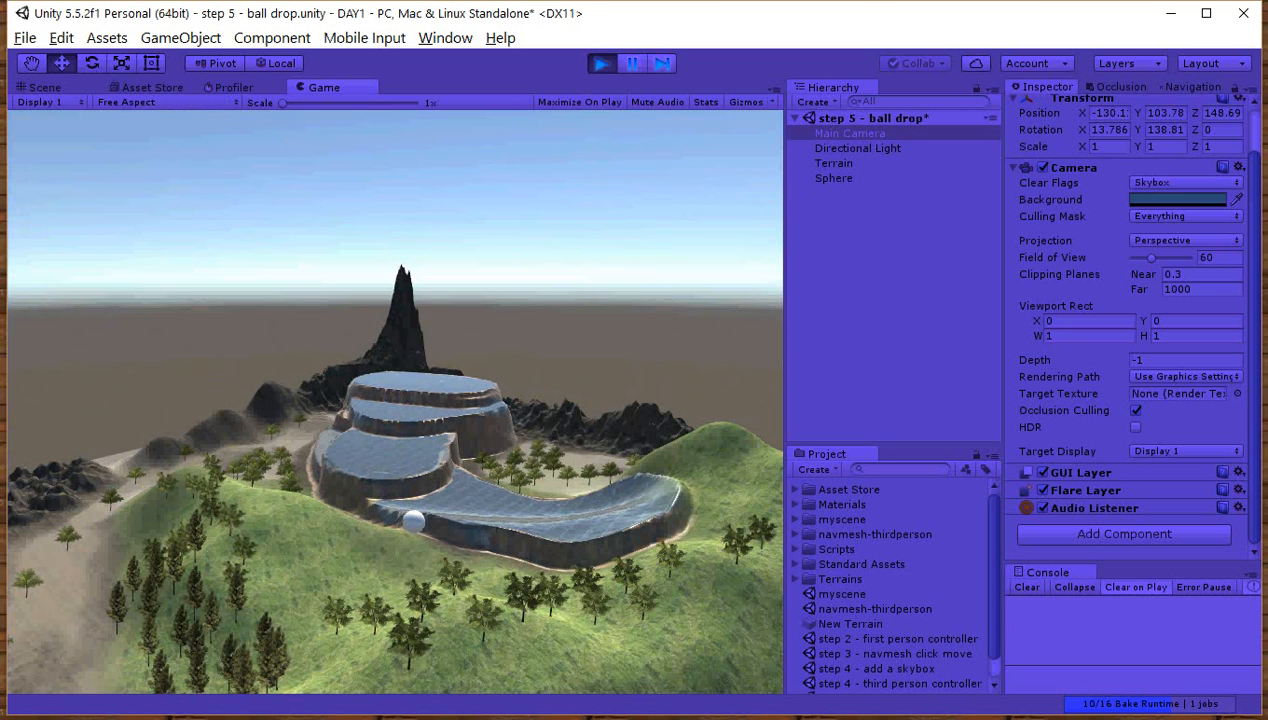
{"action": "key", "text": "ctrl+p"}
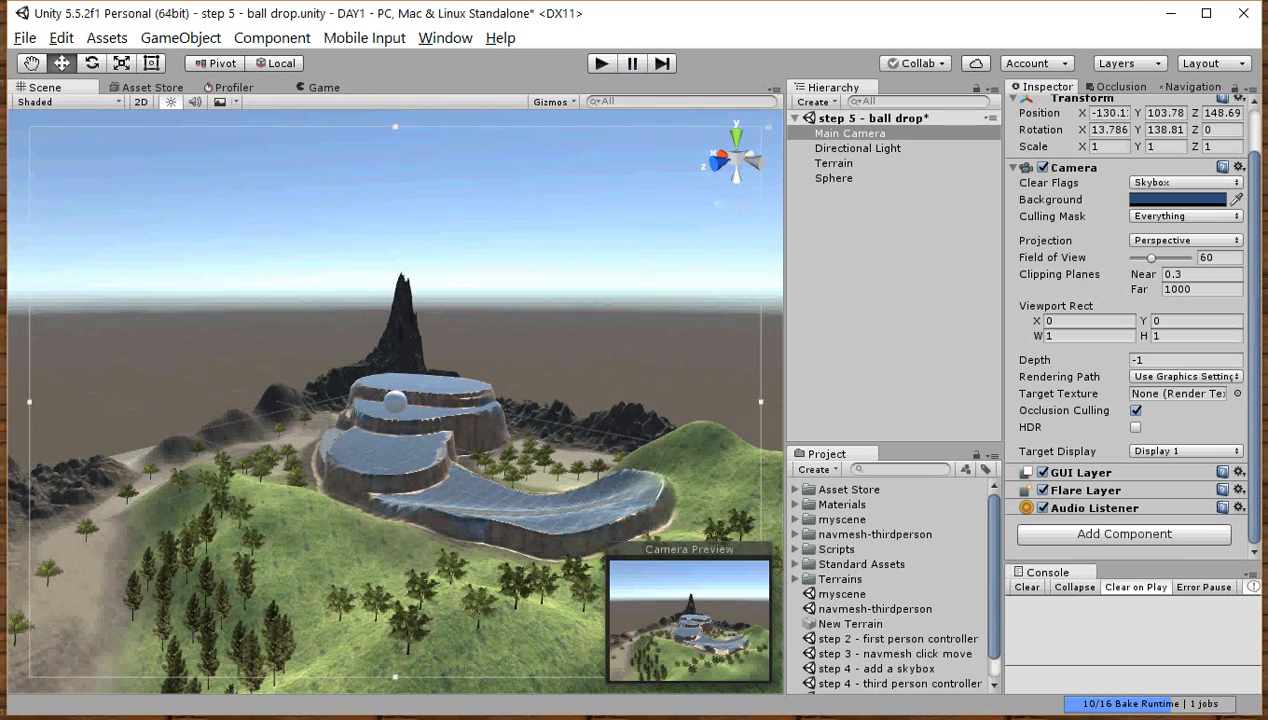
Move the sphere horizontally over the grassy hill to about X 28.1 and Z 39.5
{"action": "left_click_drag", "start_coordinate": [500, 360], "coordinate": [355, 610], "text": "alt"}
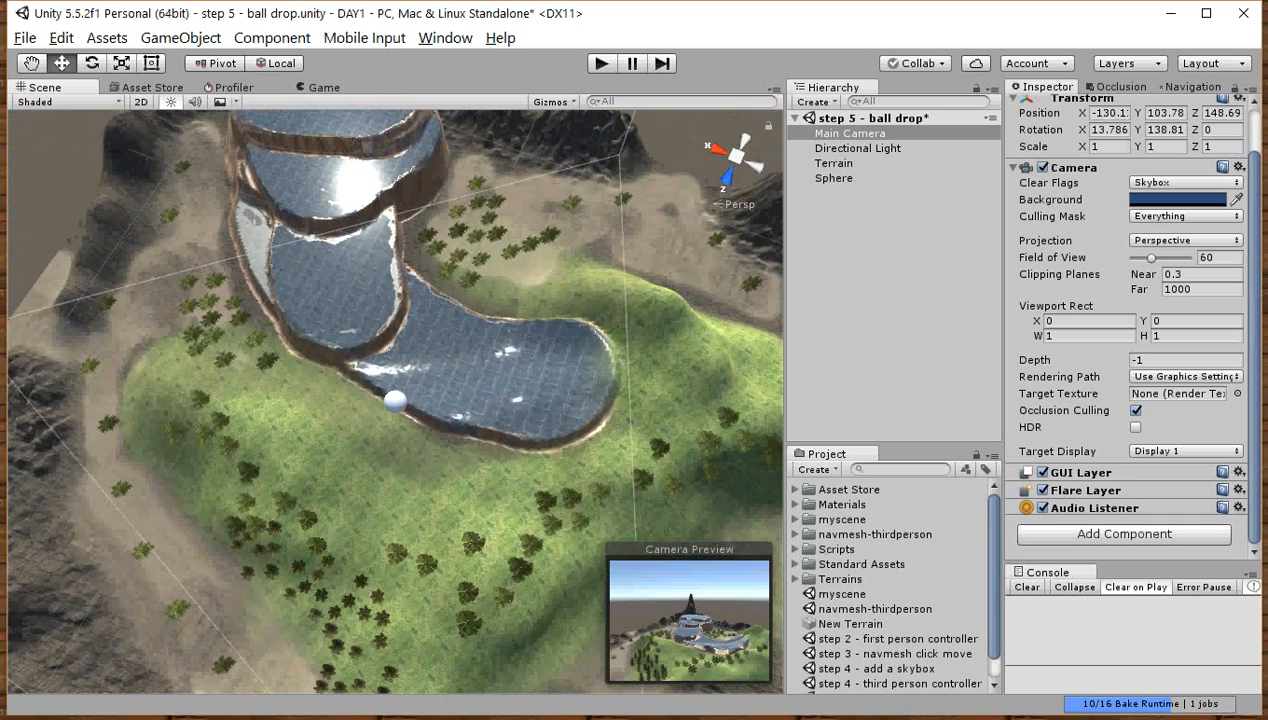
{"action": "left_click", "coordinate": [833, 178]}
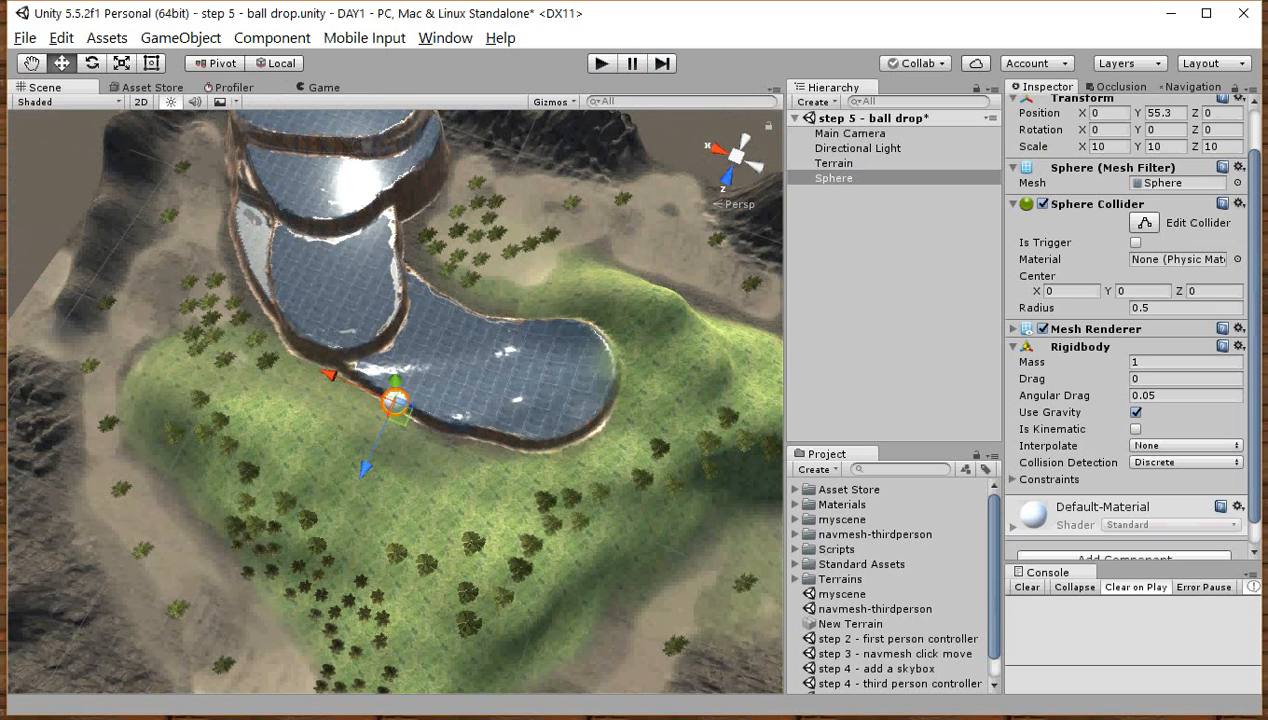
{"action": "left_click_drag", "start_coordinate": [395, 400], "coordinate": [311, 446]}
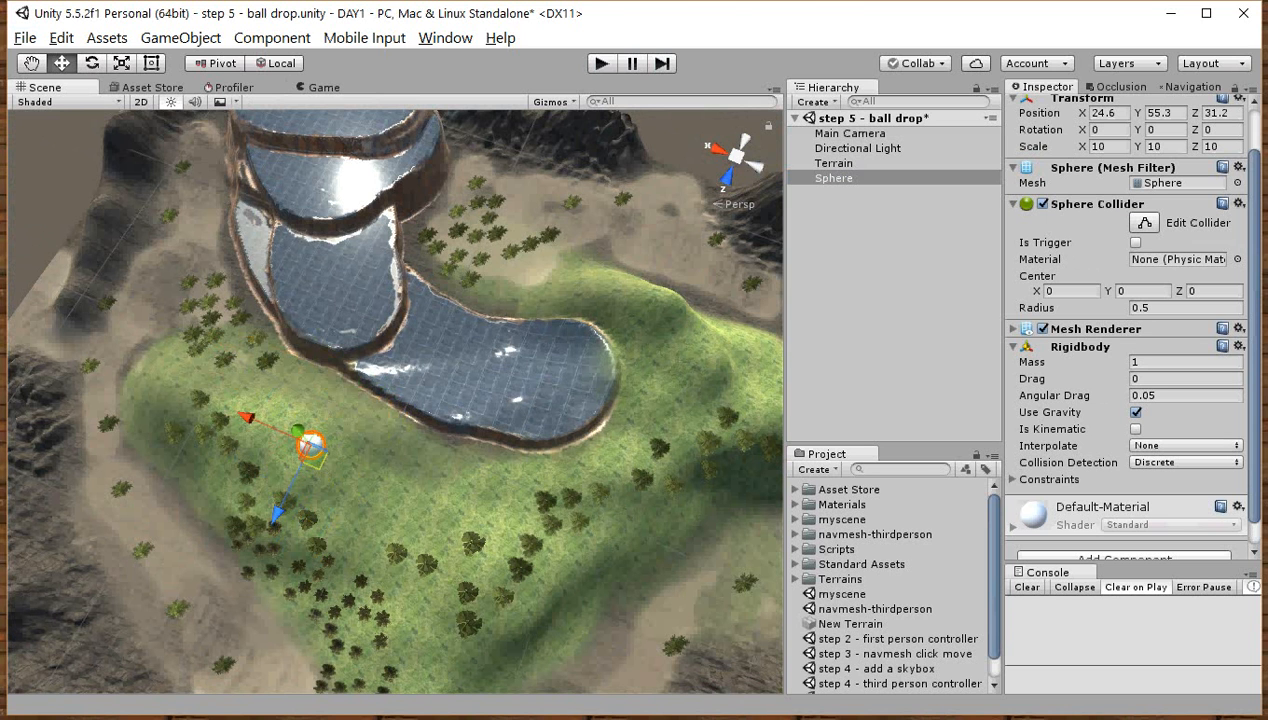
{"action": "left_click_drag", "start_coordinate": [311, 446], "coordinate": [293, 460]}
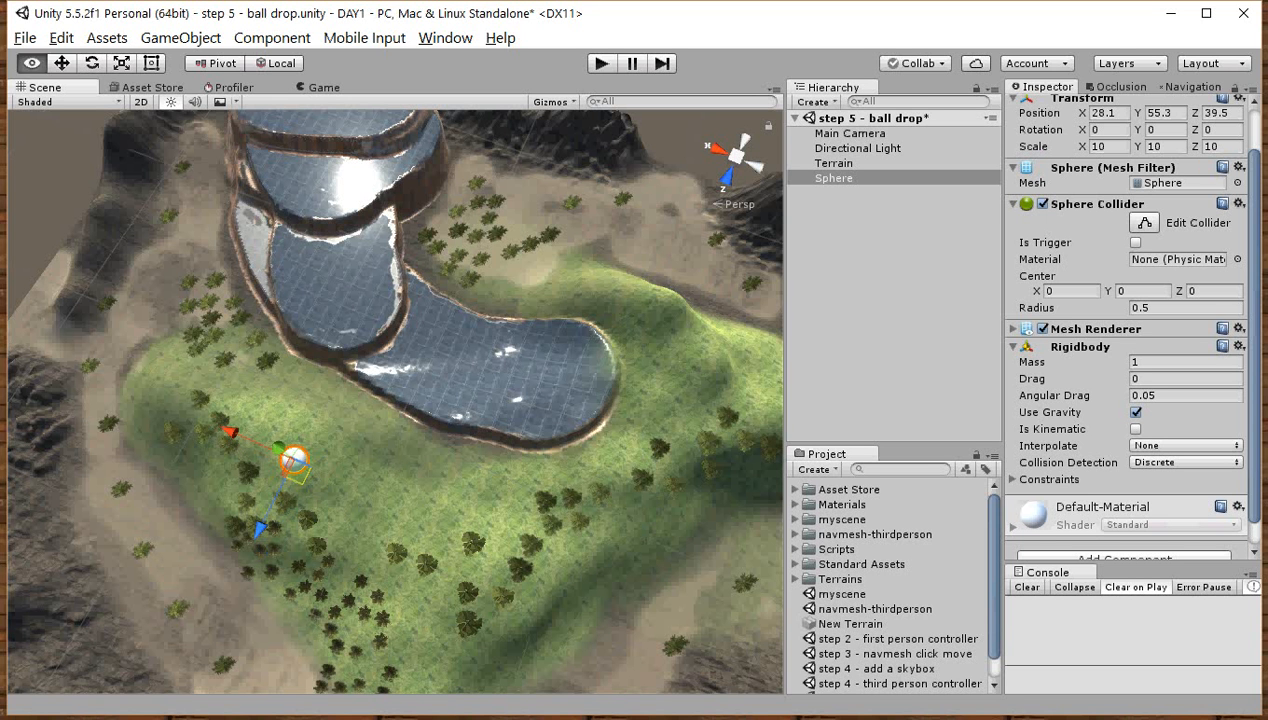
Align the Main Camera with a low side view across the tree-covered hill toward the sphere and terraces, and test the drop in Play mode
{"action": "left_click_drag", "start_coordinate": [293, 460], "coordinate": [150, 285], "text": "alt"}
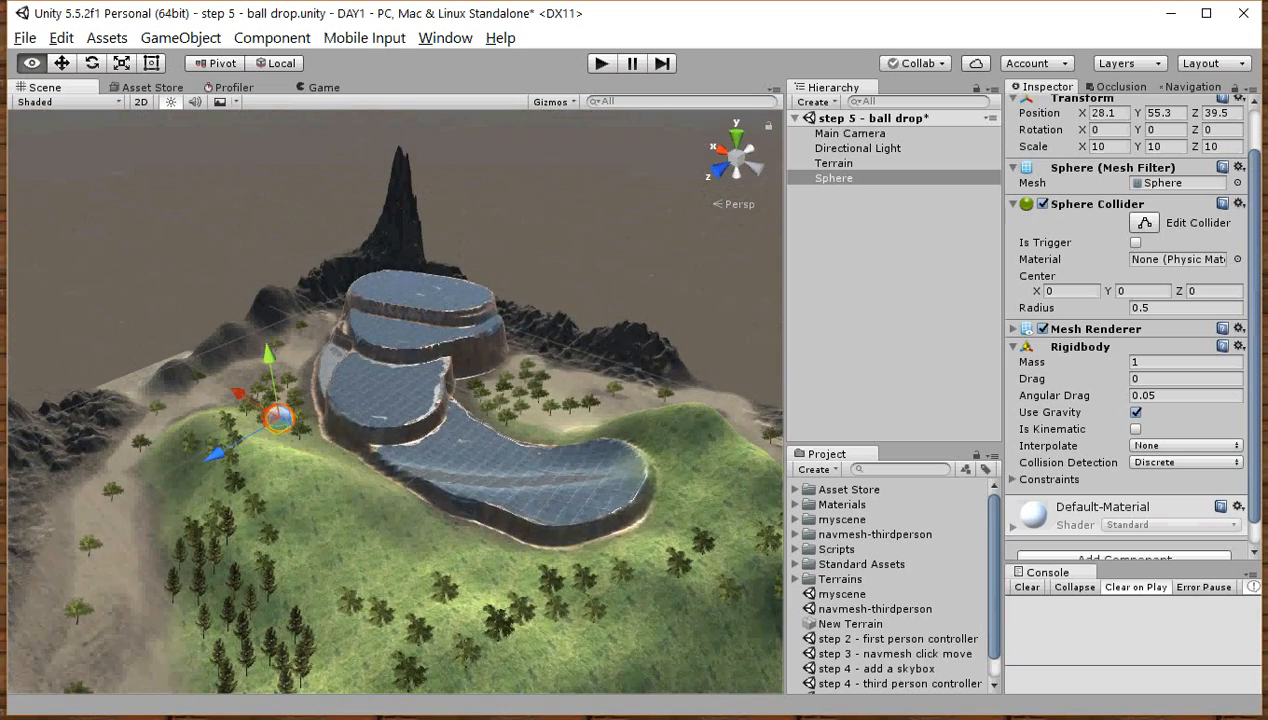
{"action": "scroll", "coordinate": [395, 400], "scroll_direction": "down", "scroll_amount": 3}
{"action": "left_click_drag", "start_coordinate": [395, 400], "coordinate": [395, 355], "text": "alt"}
{"action": "left_click_drag", "start_coordinate": [200, 400], "coordinate": [375, 280], "text": "alt"}
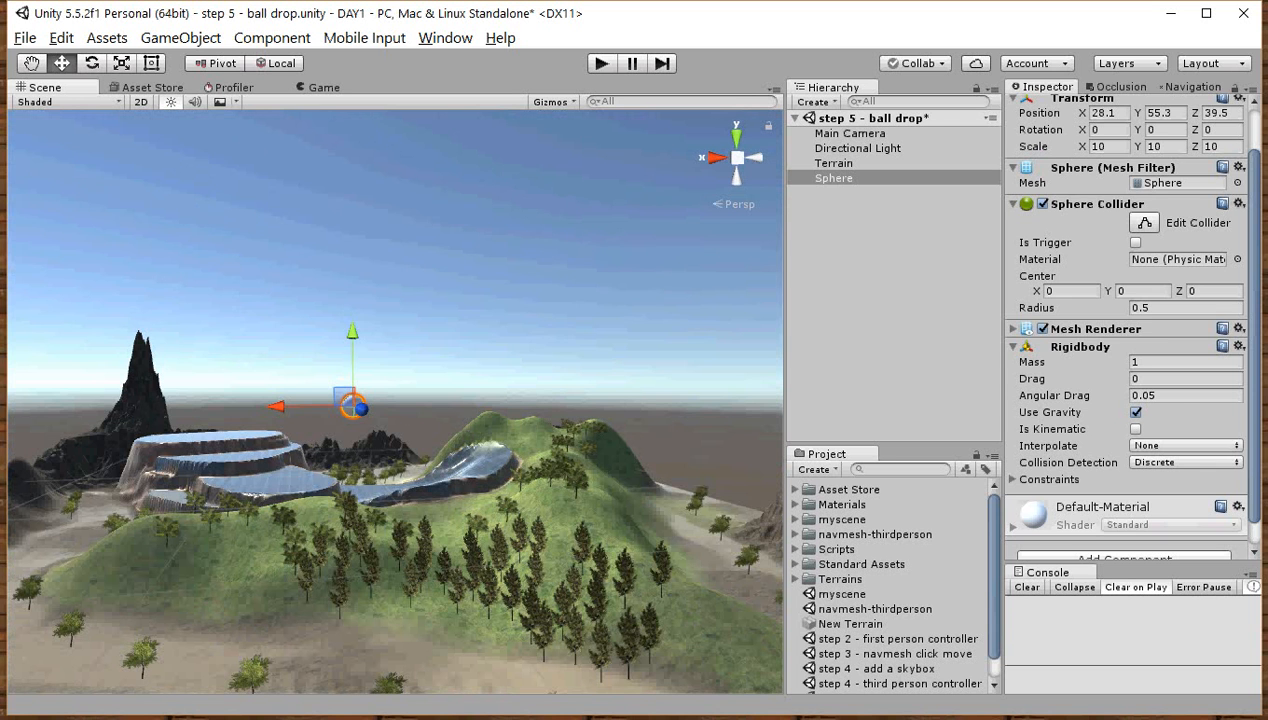
{"action": "left_click", "coordinate": [850, 133]}
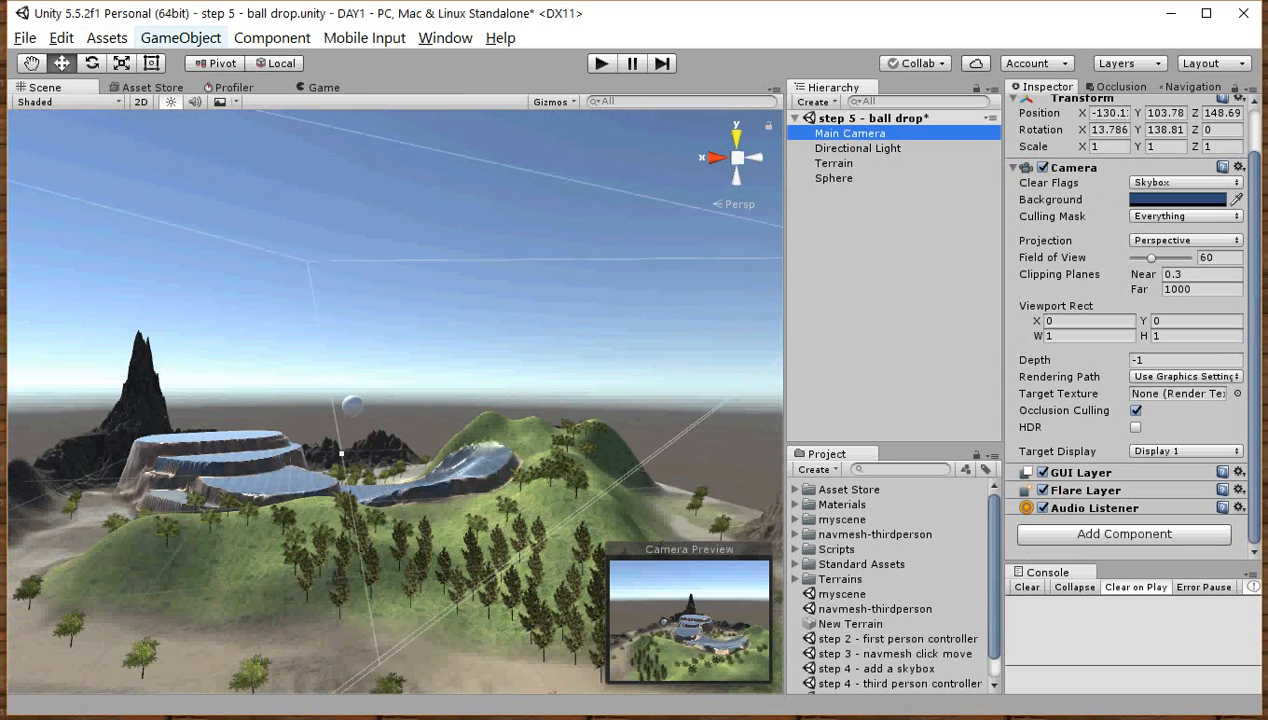
{"action": "left_click", "coordinate": [180, 37]}
{"action": "left_click", "coordinate": [120, 445]}
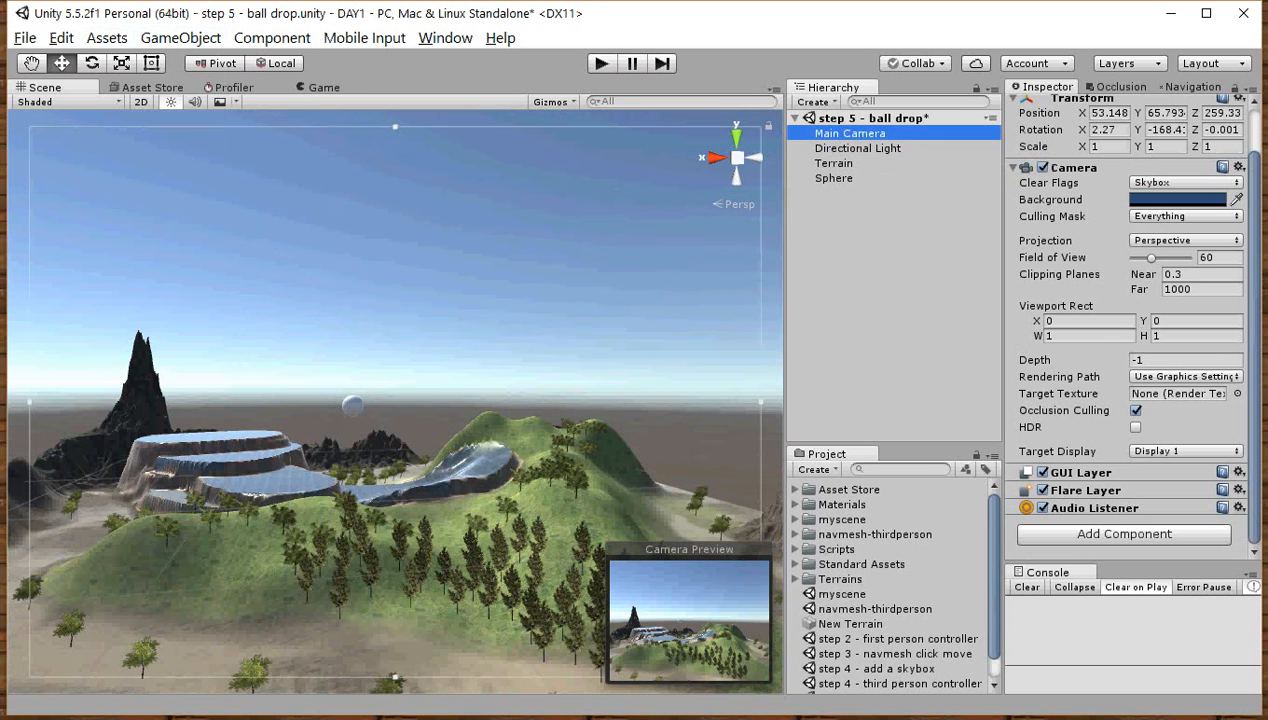
{"action": "key", "text": "ctrl+p"}
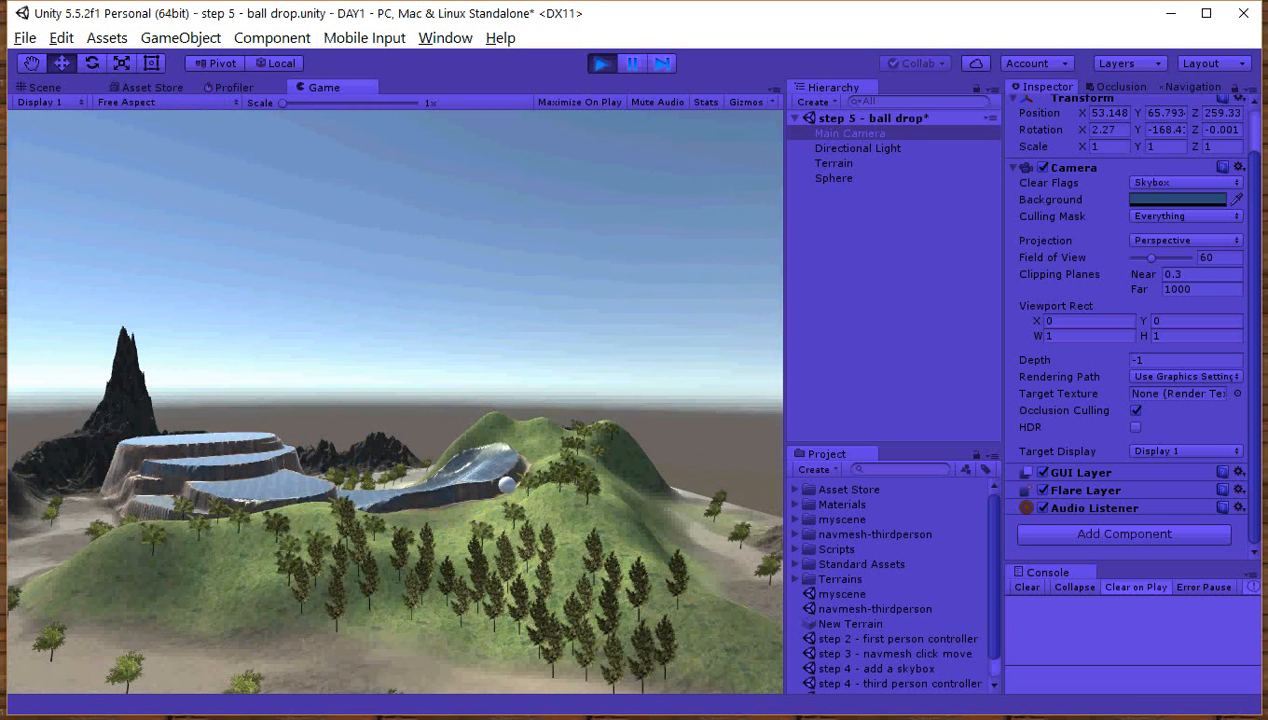
{"action": "key", "text": "ctrl+p"}
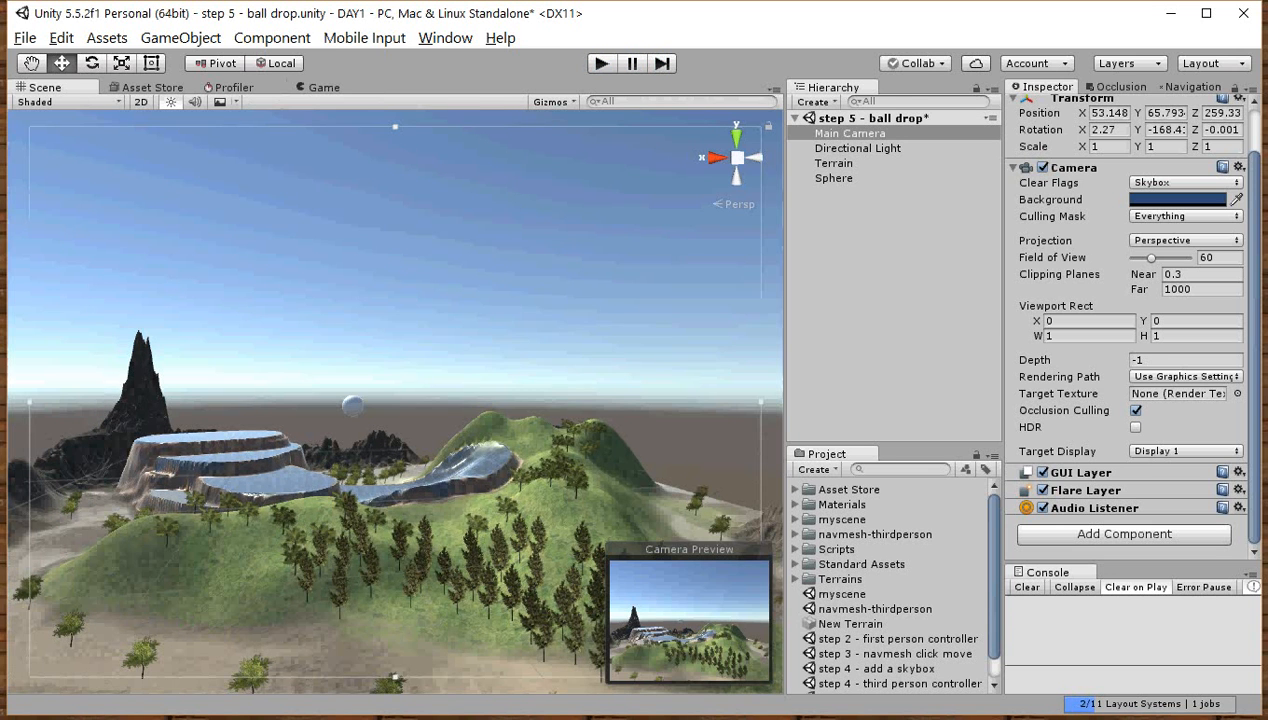
Add a Cube 3D object to the step 5 - ball drop scene
{"action": "left_click", "coordinate": [833, 178]}
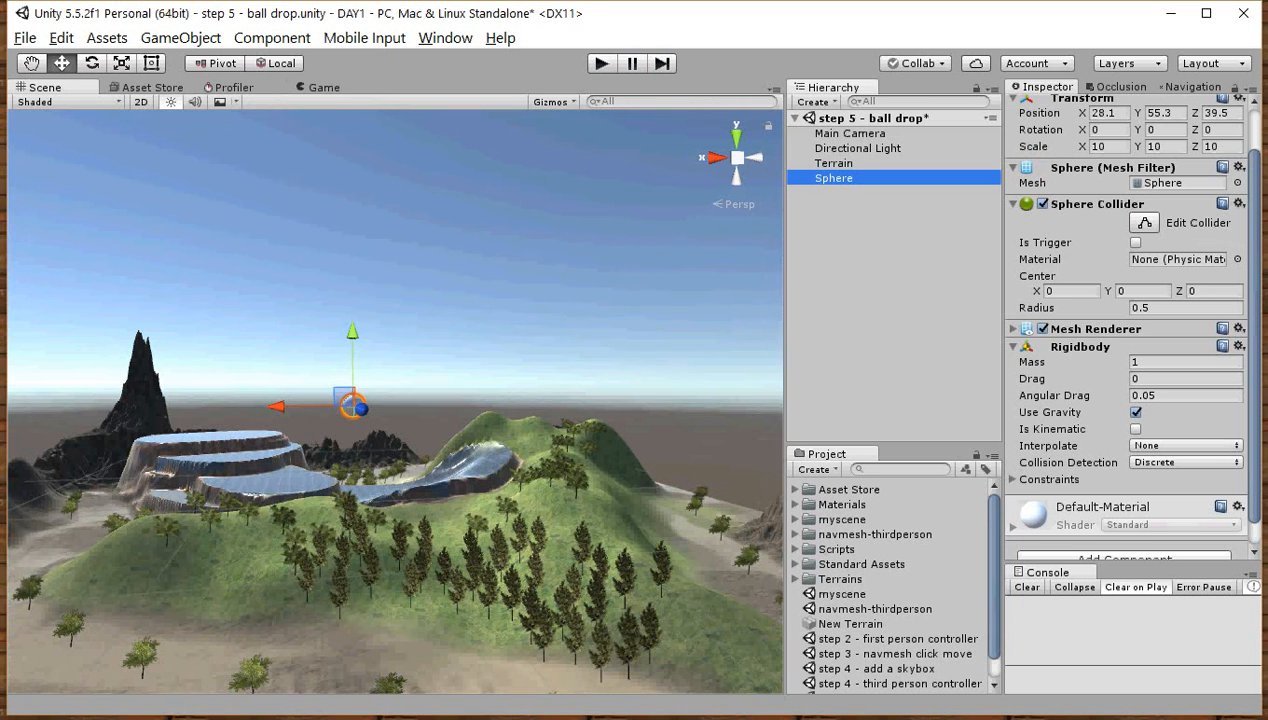
{"action": "left_click", "coordinate": [860, 118]}
{"action": "right_click", "coordinate": [832, 120]}
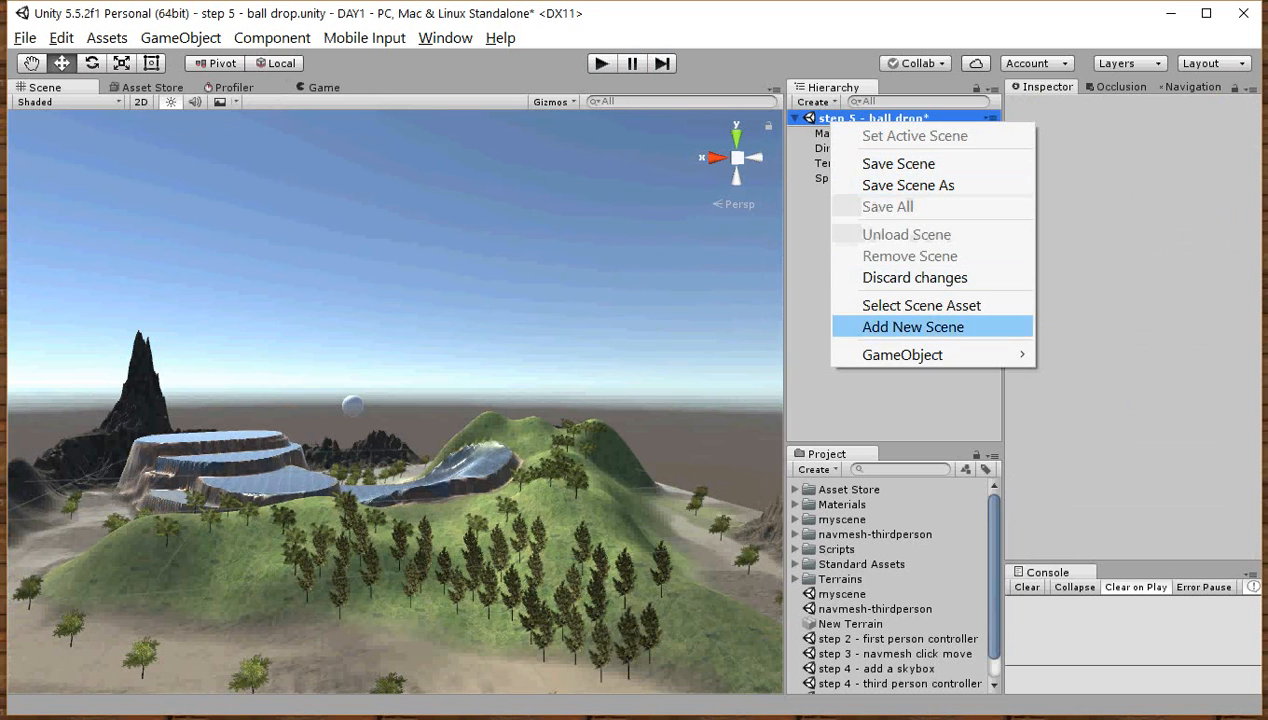
{"action": "mouse_move", "coordinate": [902, 354]}
{"action": "mouse_move", "coordinate": [711, 376]}
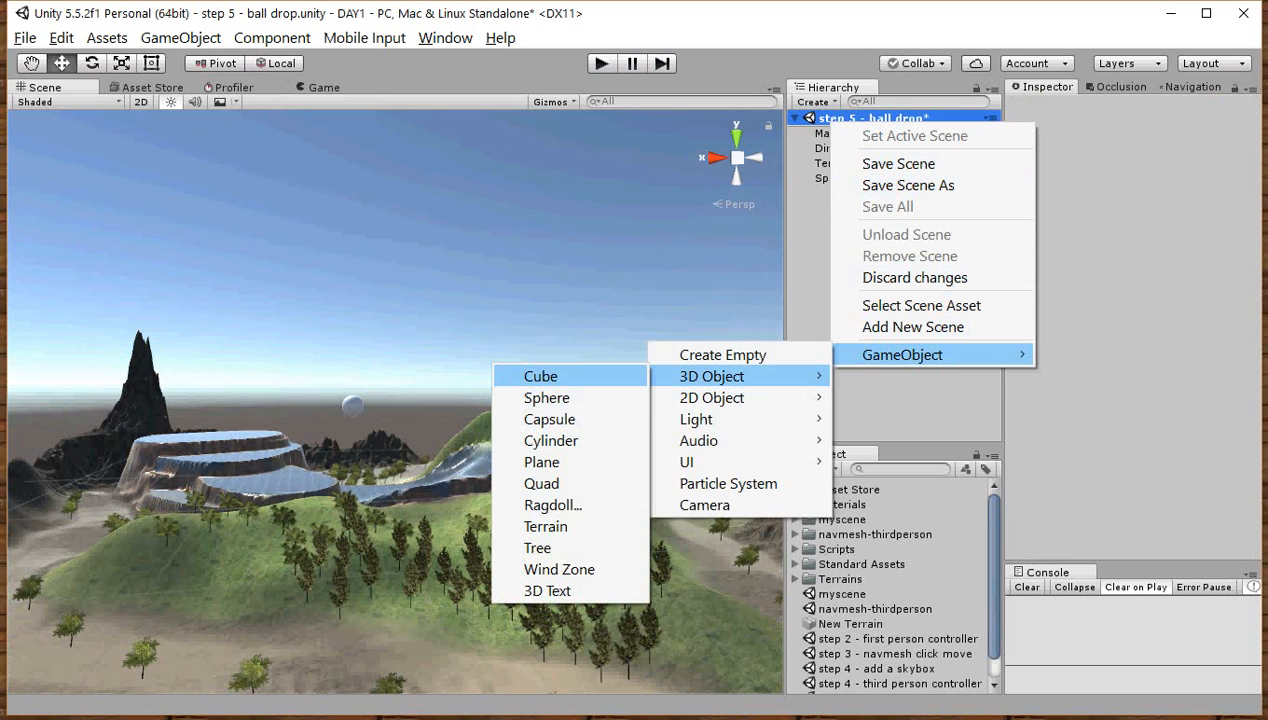
{"action": "left_click", "coordinate": [540, 376]}
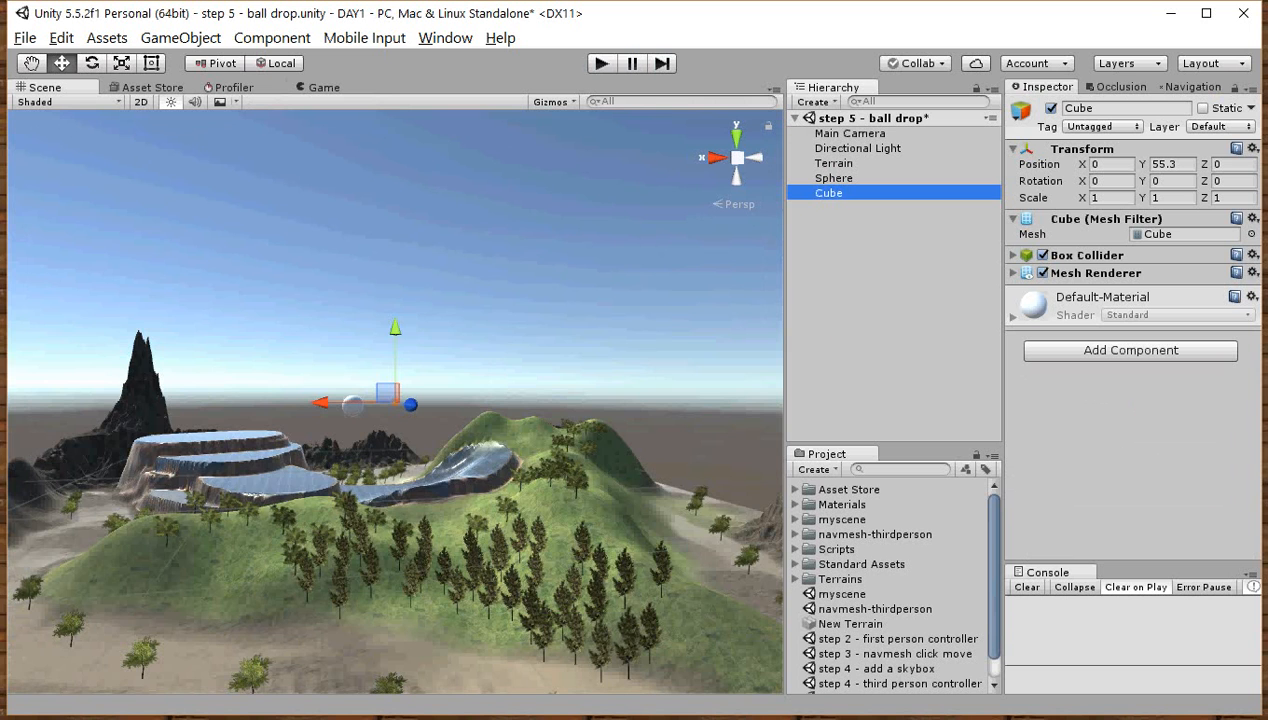
Scale the cube to 10 on X, Y and Z and frame it in the scene
{"action": "key", "text": "f"}
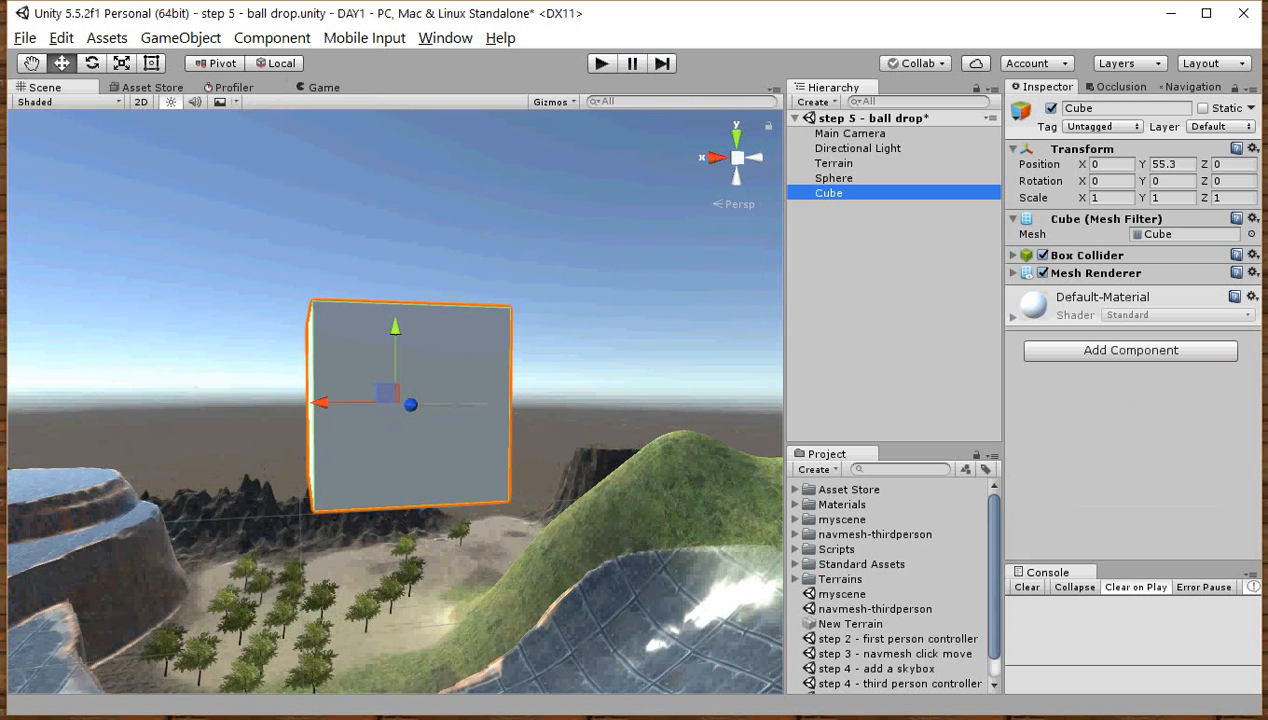
{"action": "left_click", "coordinate": [1111, 197]}
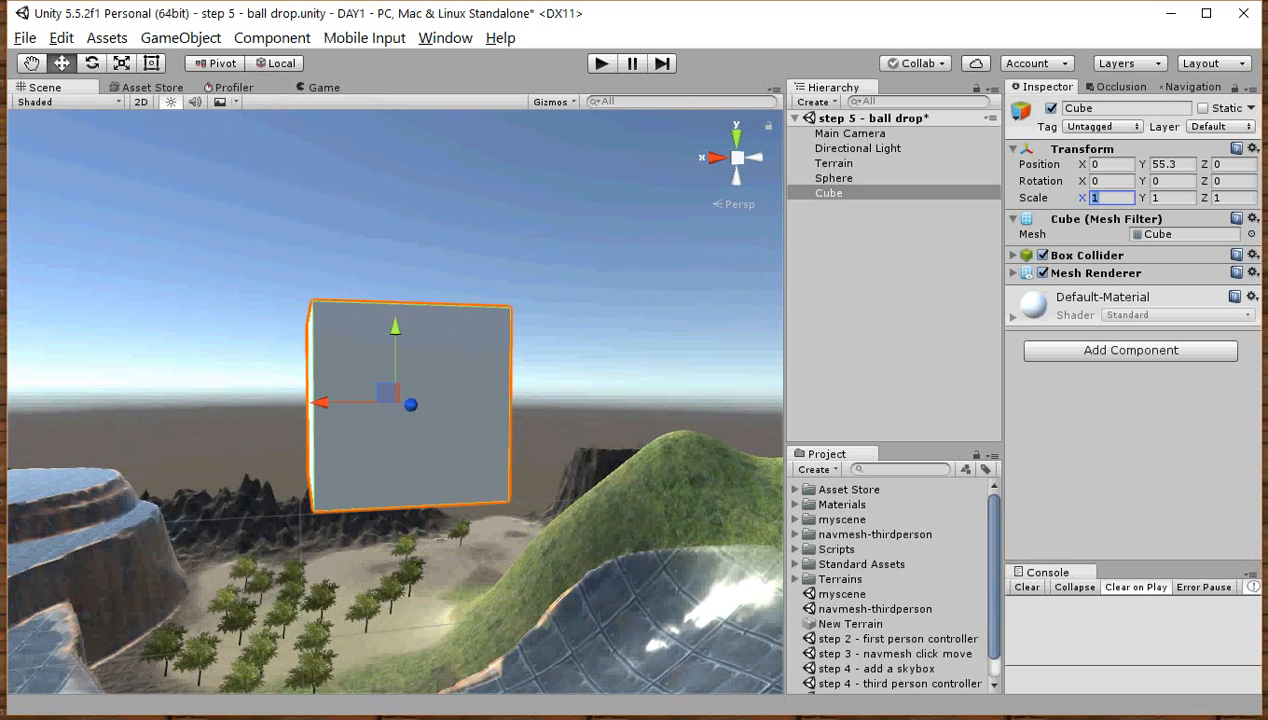
{"action": "type", "text": "10"}
{"action": "key", "text": "Tab"}
{"action": "type", "text": "10"}
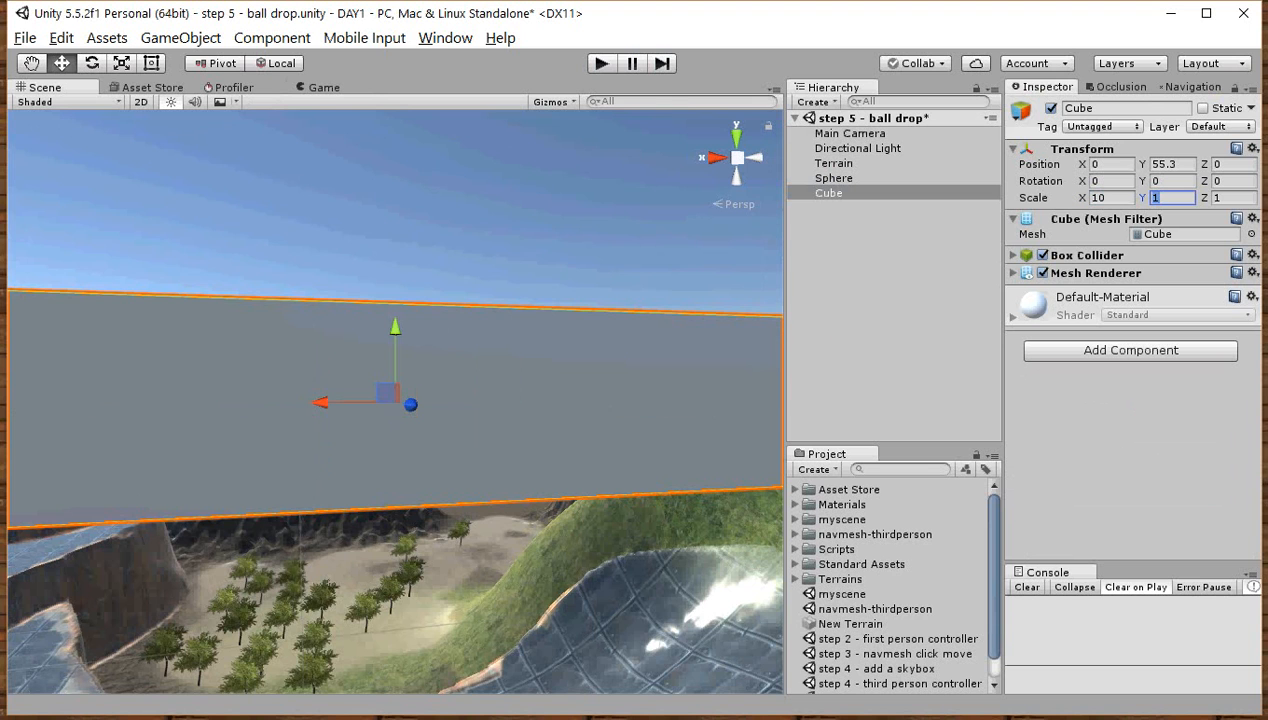
{"action": "key", "text": "Tab"}
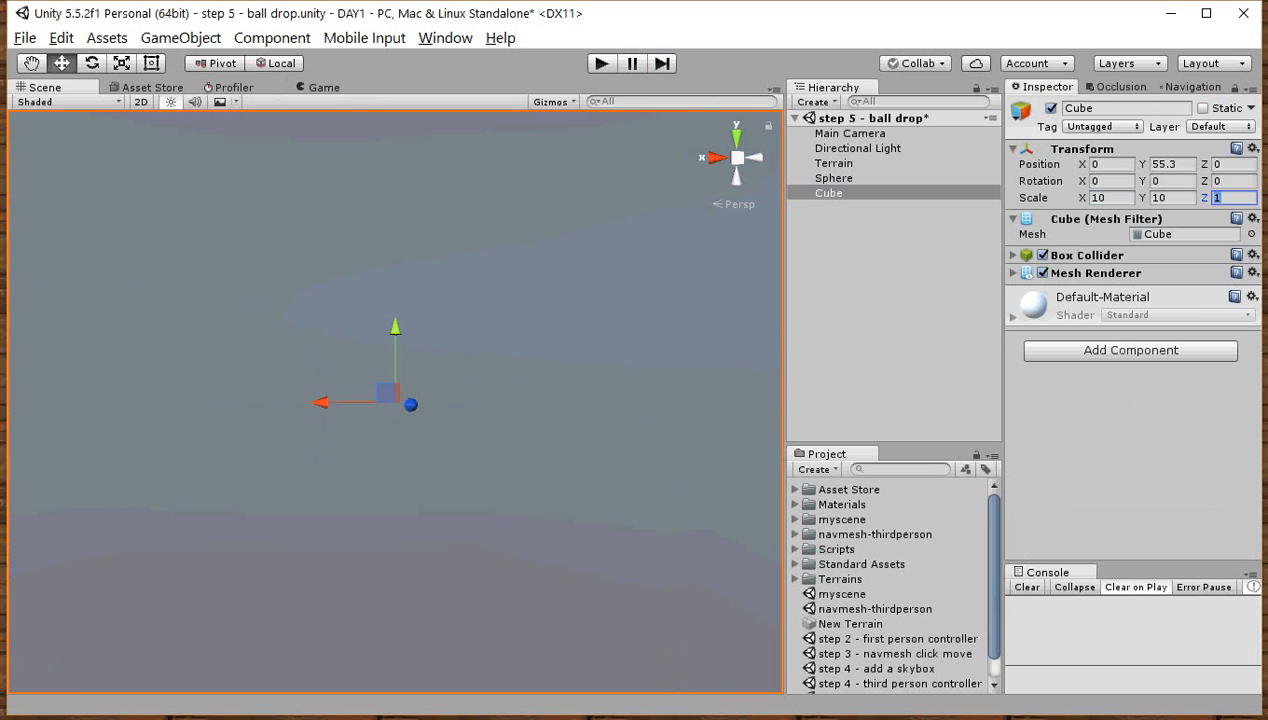
{"action": "type", "text": "10"}
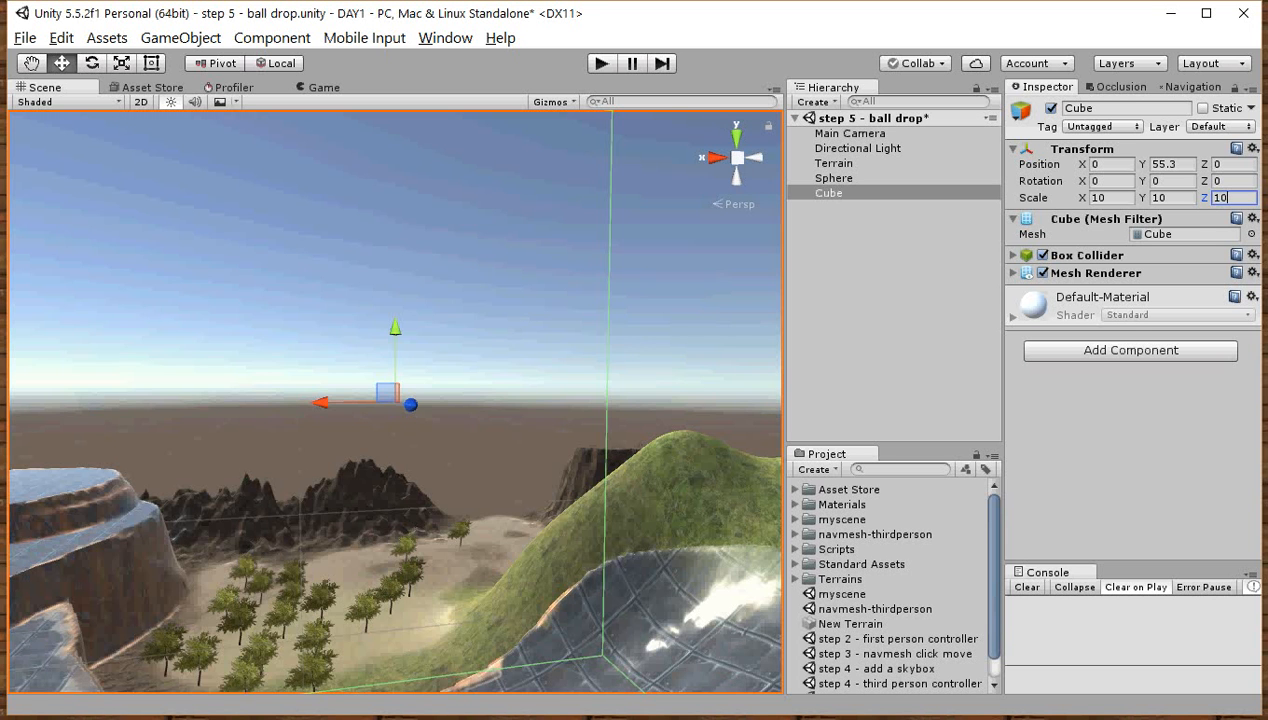
{"action": "double_click", "coordinate": [828, 193]}
{"action": "scroll", "coordinate": [395, 400], "scroll_direction": "down", "scroll_amount": 15}
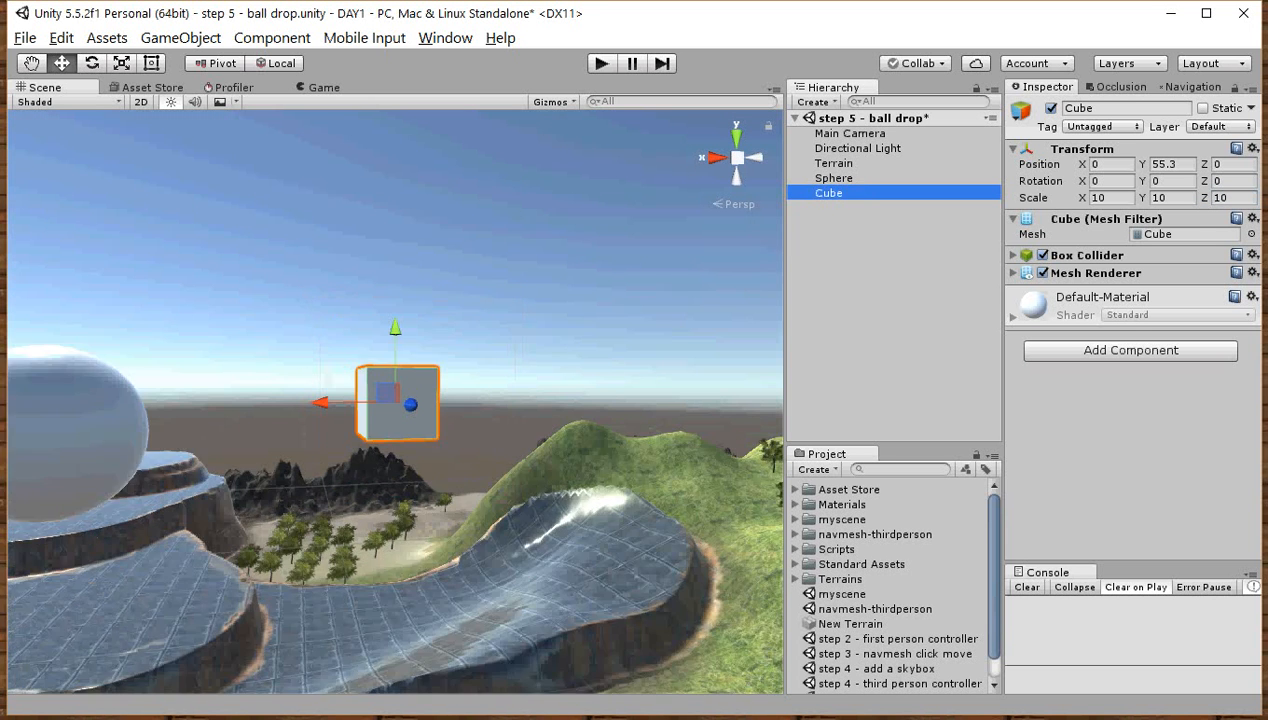
Move the cube horizontally over the grassy hill, away from the sphere, to about X -67.5 and Z 67.4
{"action": "scroll", "coordinate": [395, 400], "scroll_direction": "down", "scroll_amount": 5}
{"action": "left_click_drag", "start_coordinate": [395, 250], "coordinate": [395, 600], "text": "alt"}
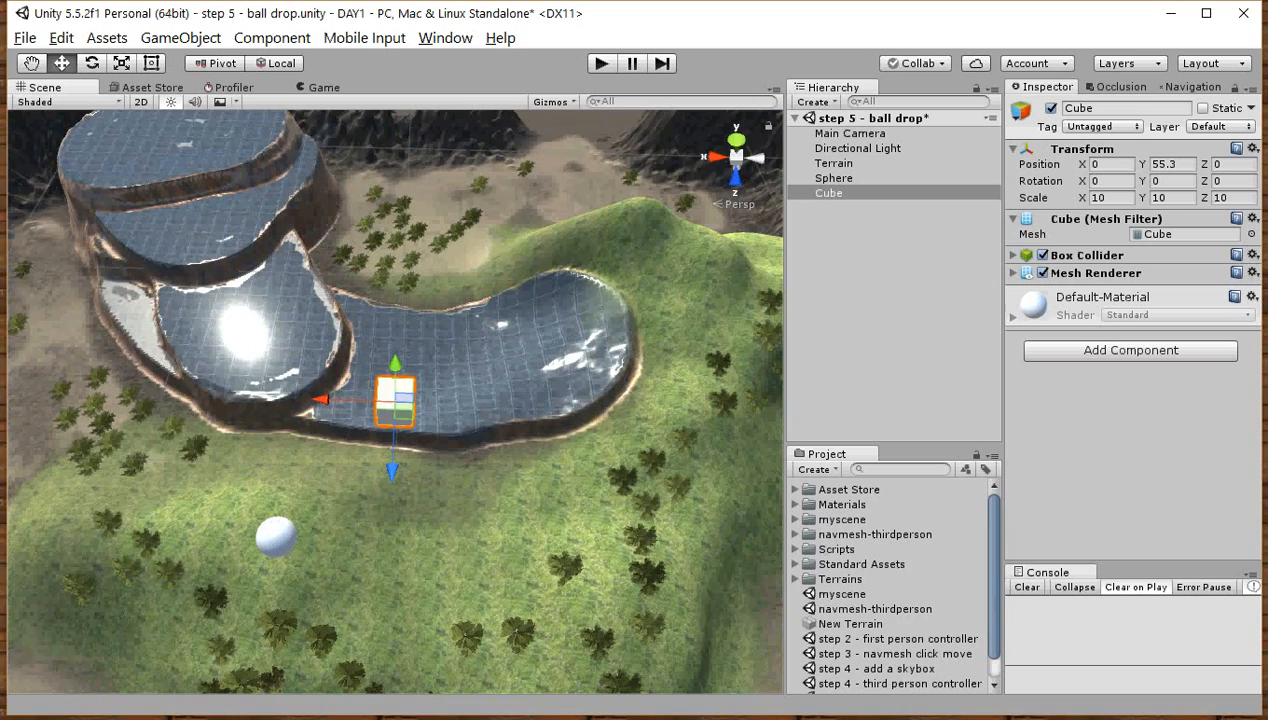
{"action": "left_click_drag", "start_coordinate": [395, 400], "coordinate": [413, 479], "text": "alt"}
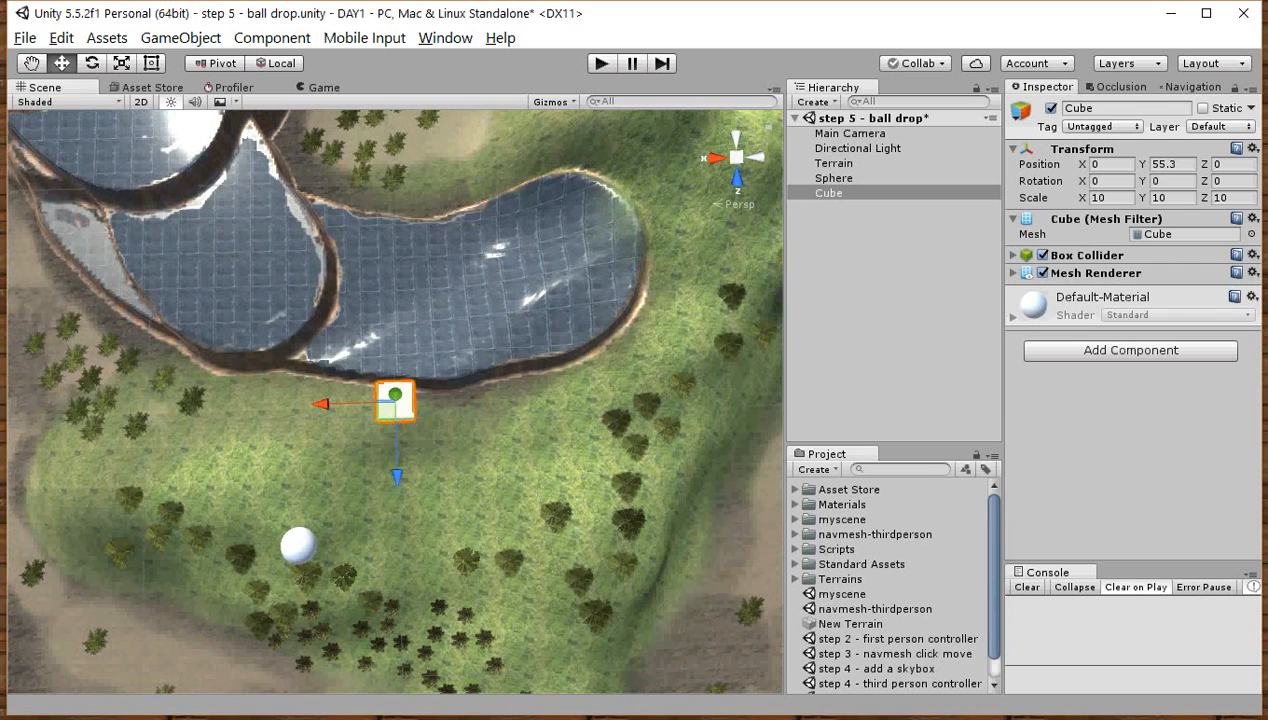
{"action": "left_click_drag", "start_coordinate": [392, 406], "coordinate": [598, 595]}
{"action": "scroll", "coordinate": [395, 400], "scroll_direction": "down", "scroll_amount": 2}
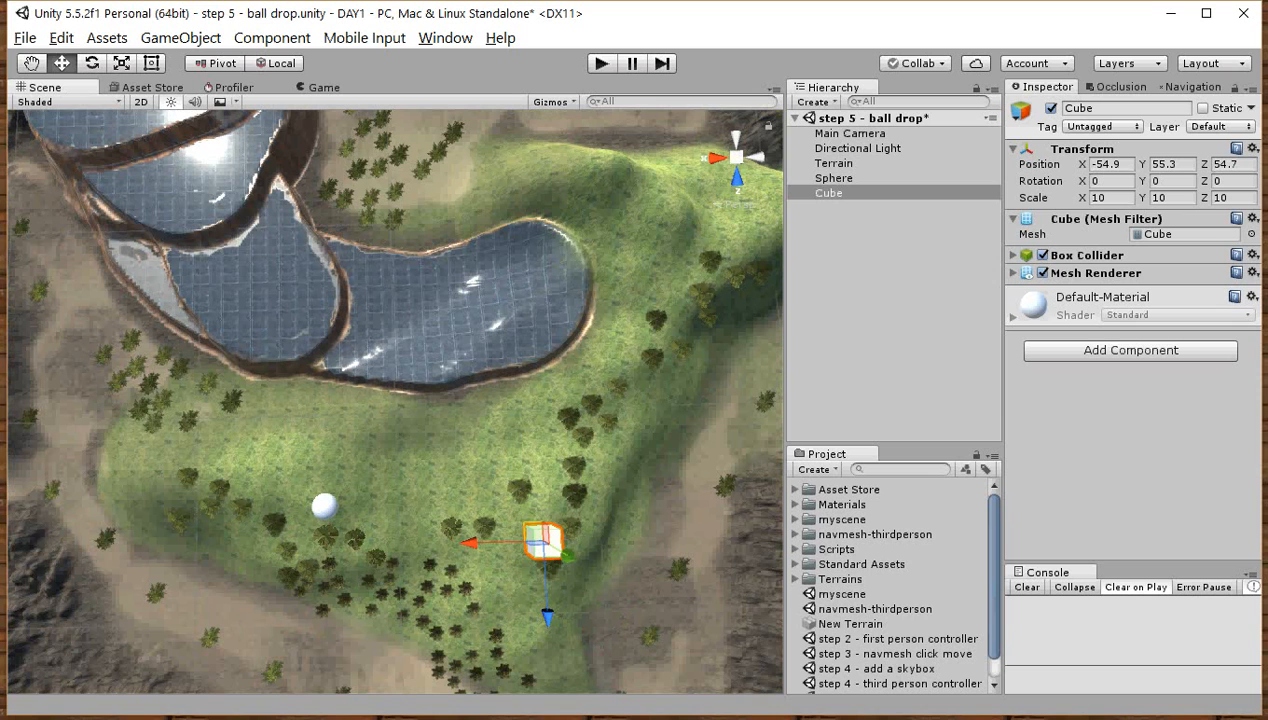
{"action": "key", "text": "q"}
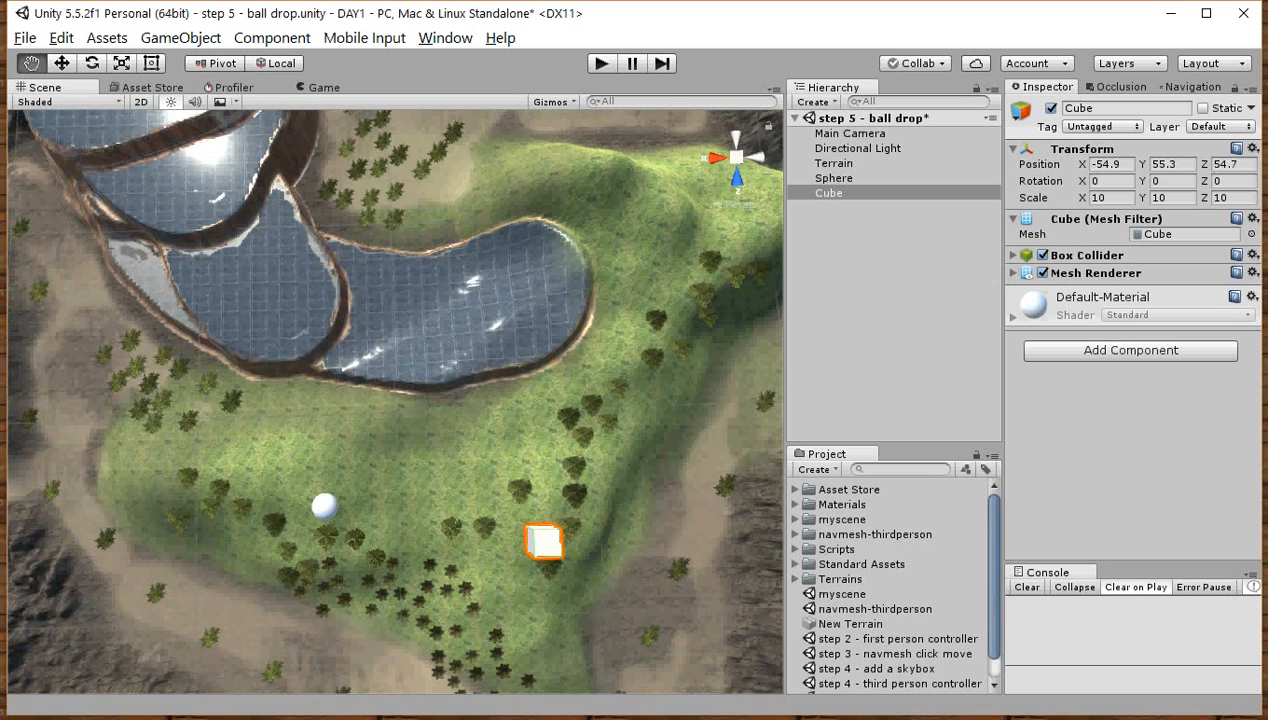
{"action": "left_click_drag", "start_coordinate": [400, 450], "coordinate": [318, 207]}
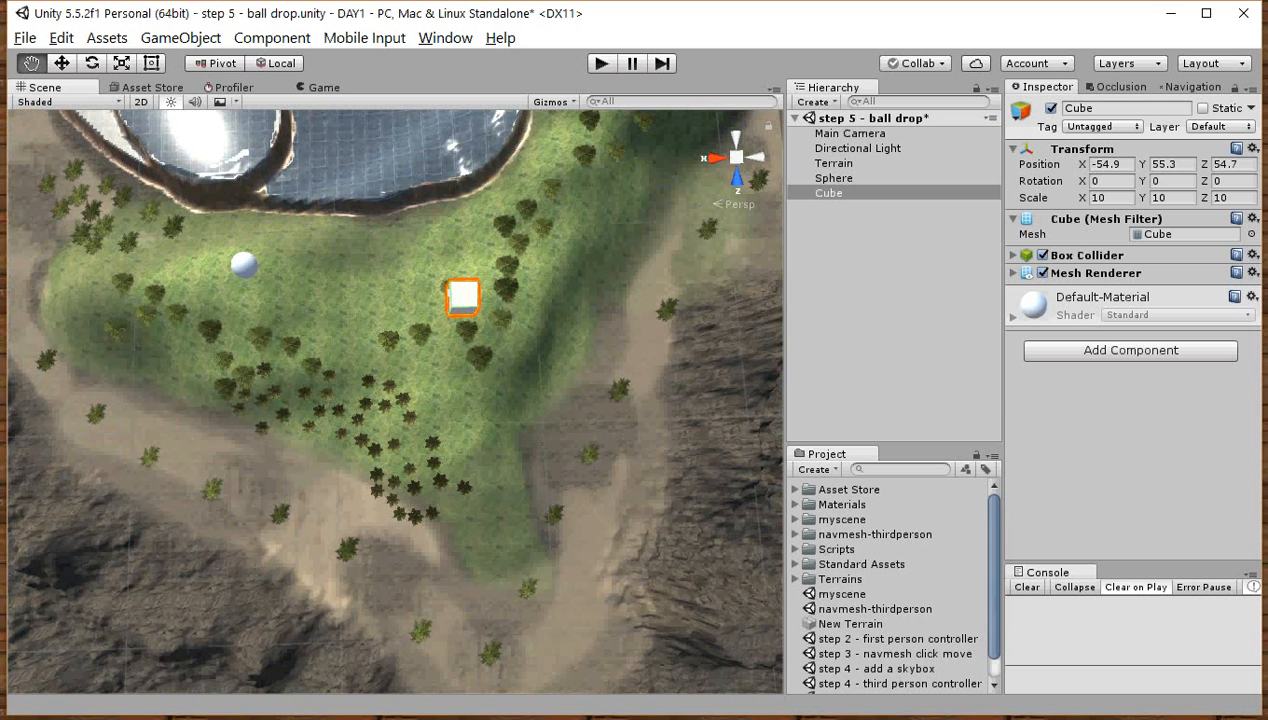
{"action": "key", "text": "w"}
{"action": "left_click_drag", "start_coordinate": [456, 304], "coordinate": [355, 145]}
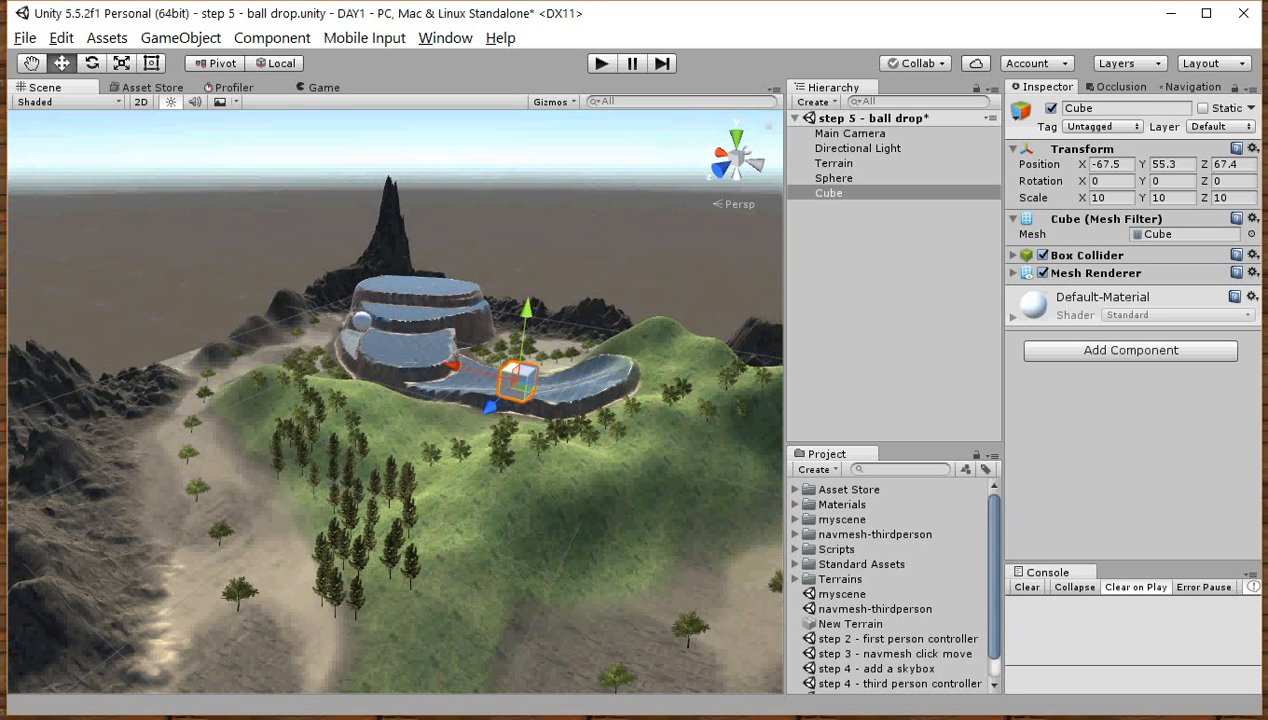
Add a Rigidbody physics component to the cube
{"action": "left_click", "coordinate": [828, 192]}
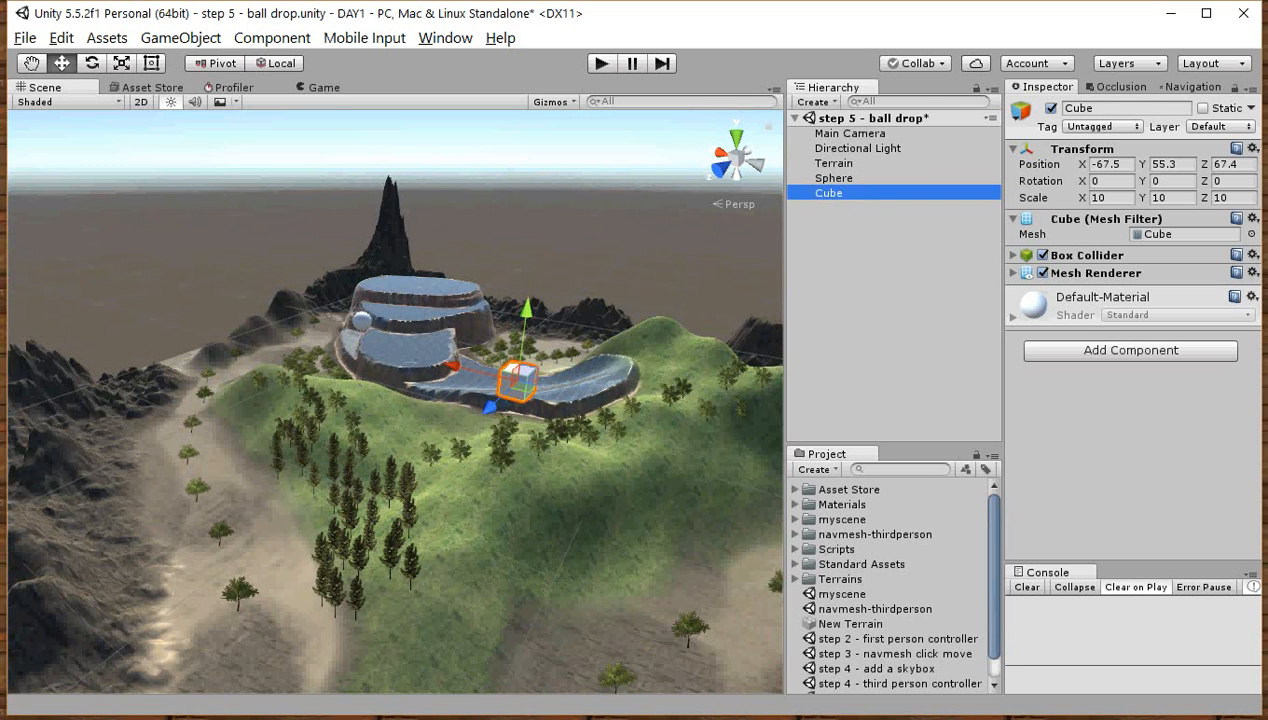
{"action": "left_click", "coordinate": [1130, 350]}
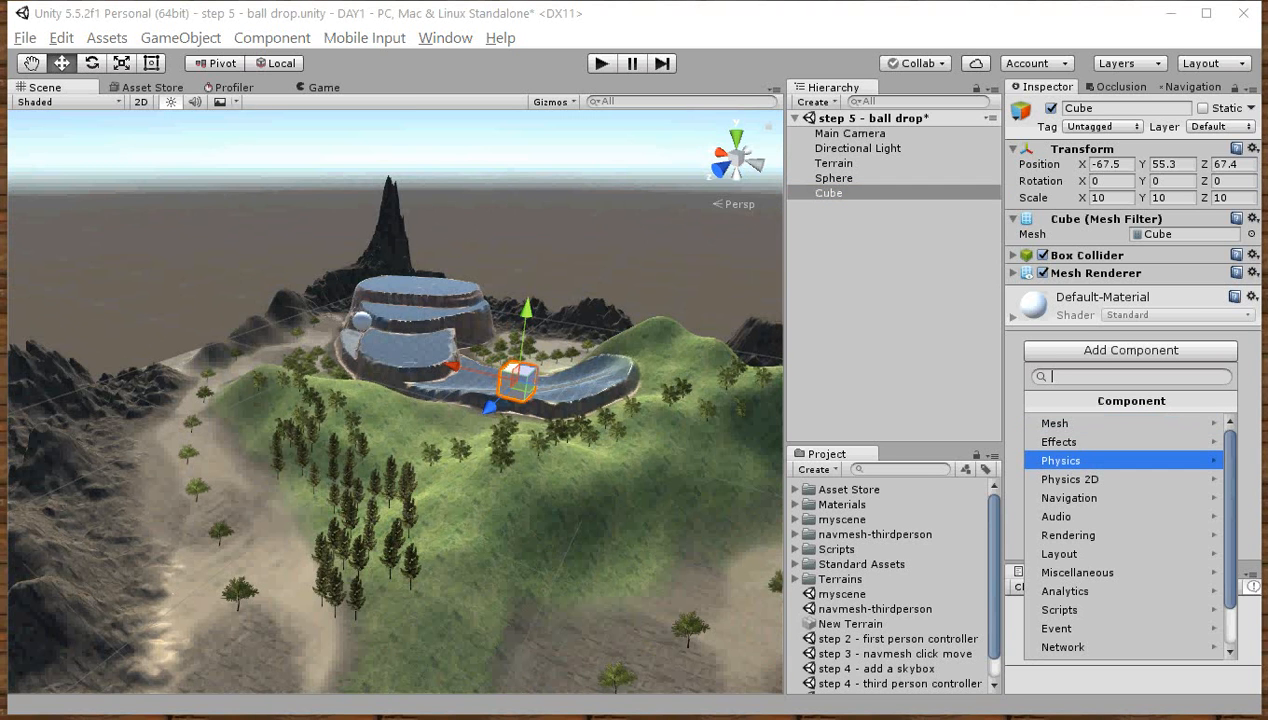
{"action": "left_click", "coordinate": [1060, 460]}
{"action": "left_click", "coordinate": [1060, 423]}
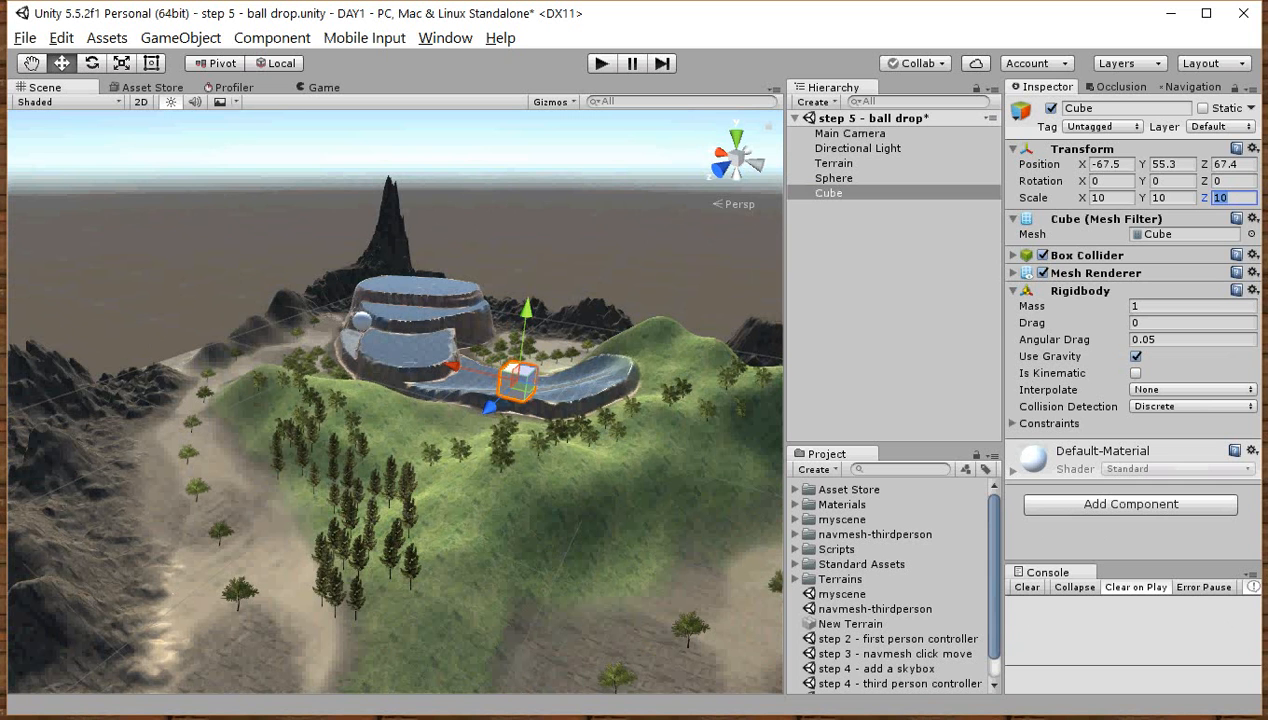
{"action": "left_click", "coordinate": [180, 37]}
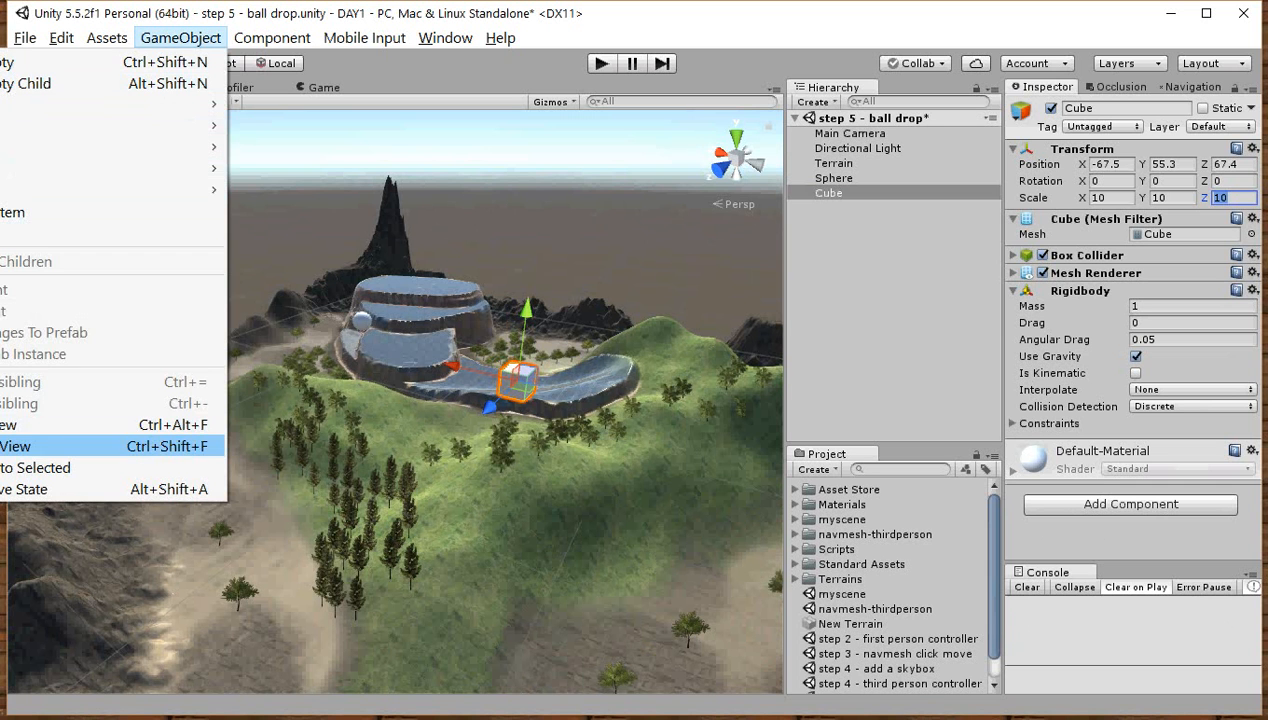
{"action": "left_click", "coordinate": [100, 446]}
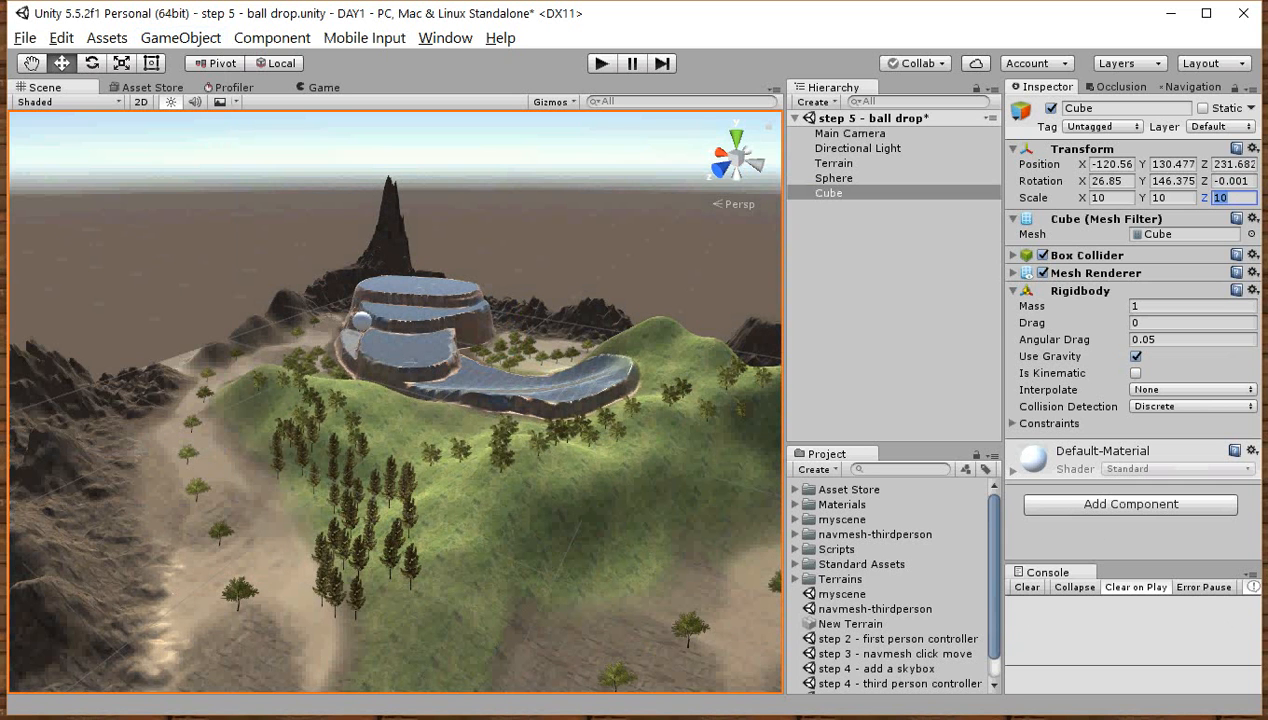
{"action": "left_click", "coordinate": [61, 38]}
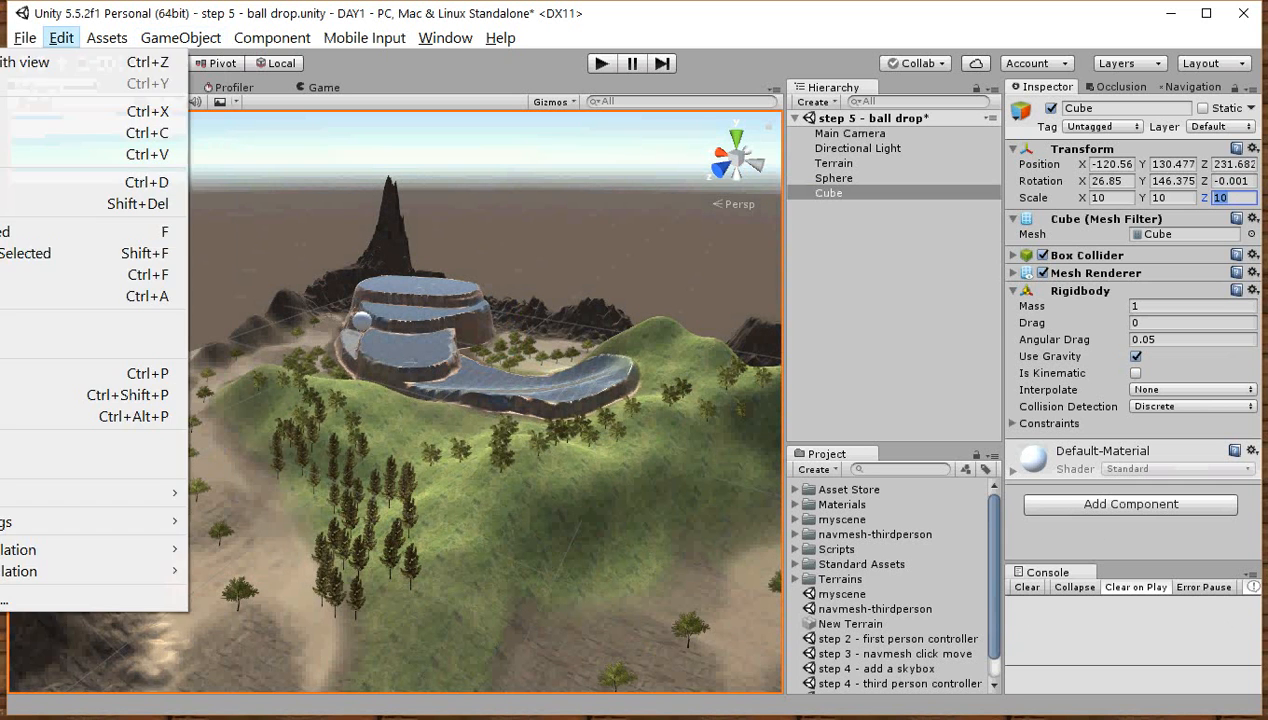
{"action": "left_click", "coordinate": [40, 62]}
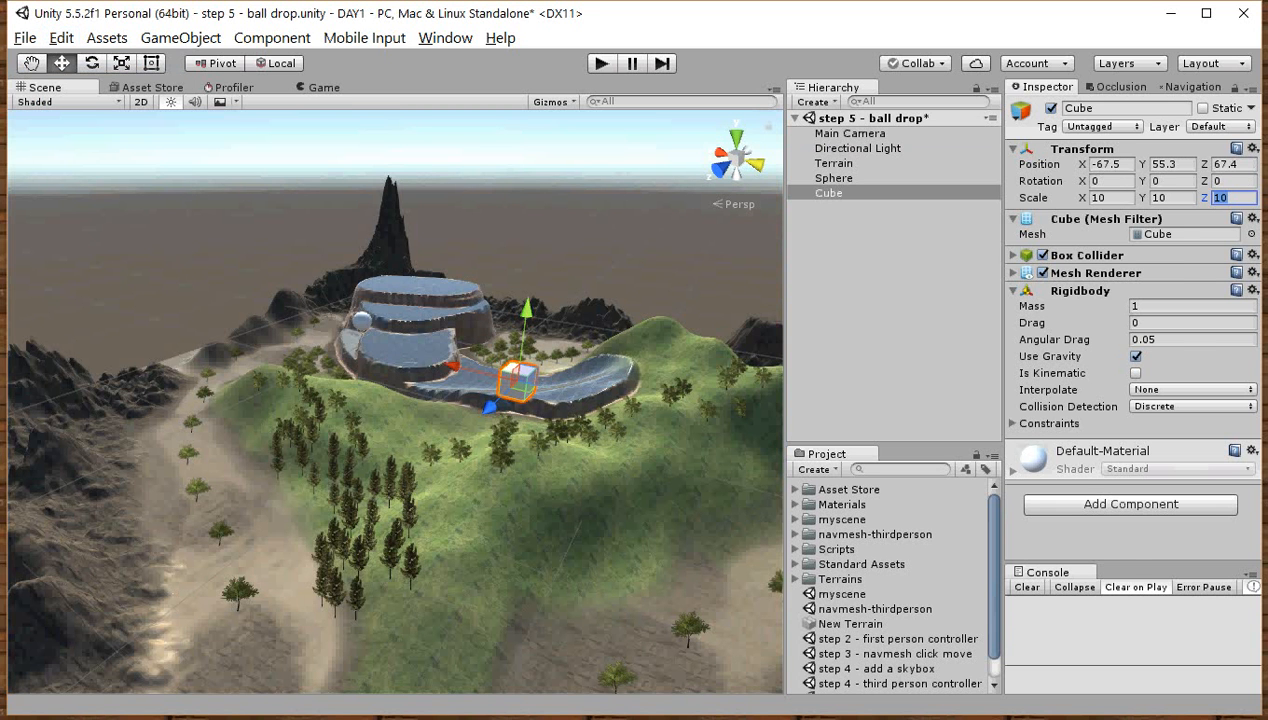
Align the Main Camera with the current elevated scene view and test the fall of the sphere and cube in Play mode
{"action": "left_click", "coordinate": [849, 133]}
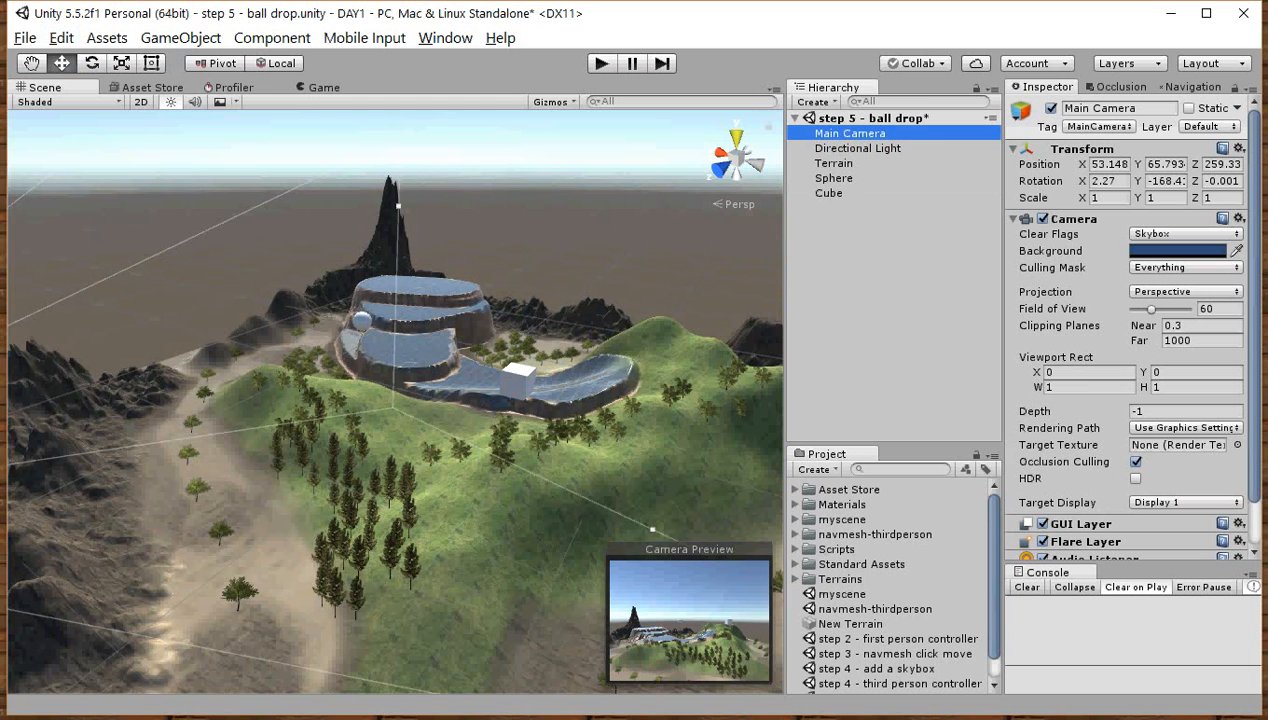
{"action": "left_click", "coordinate": [180, 37]}
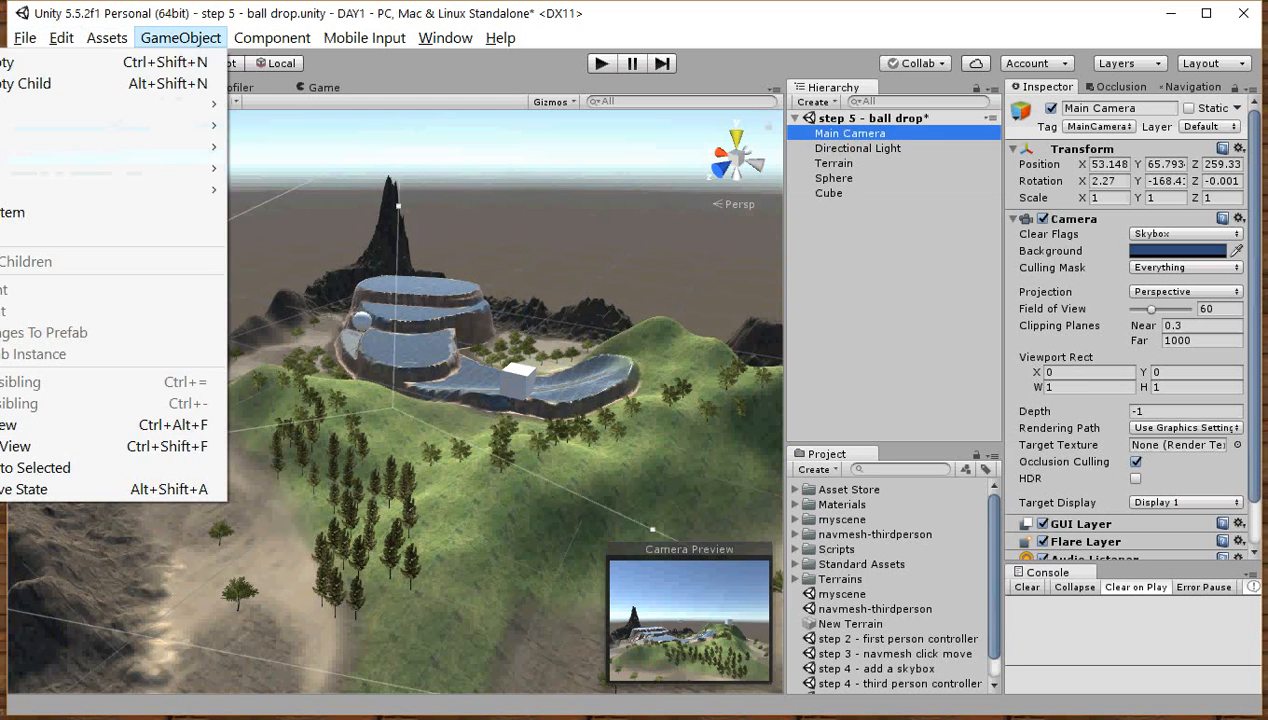
{"action": "left_click", "coordinate": [100, 446]}
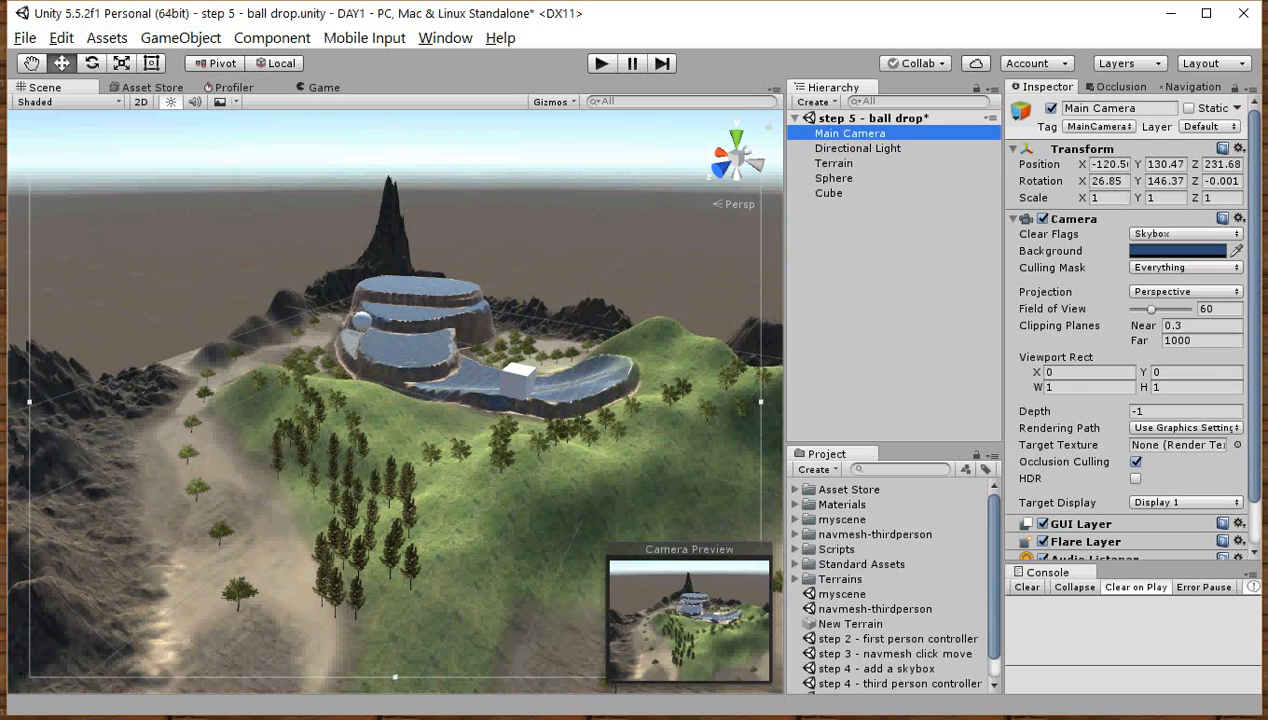
{"action": "key", "text": "ctrl+p"}
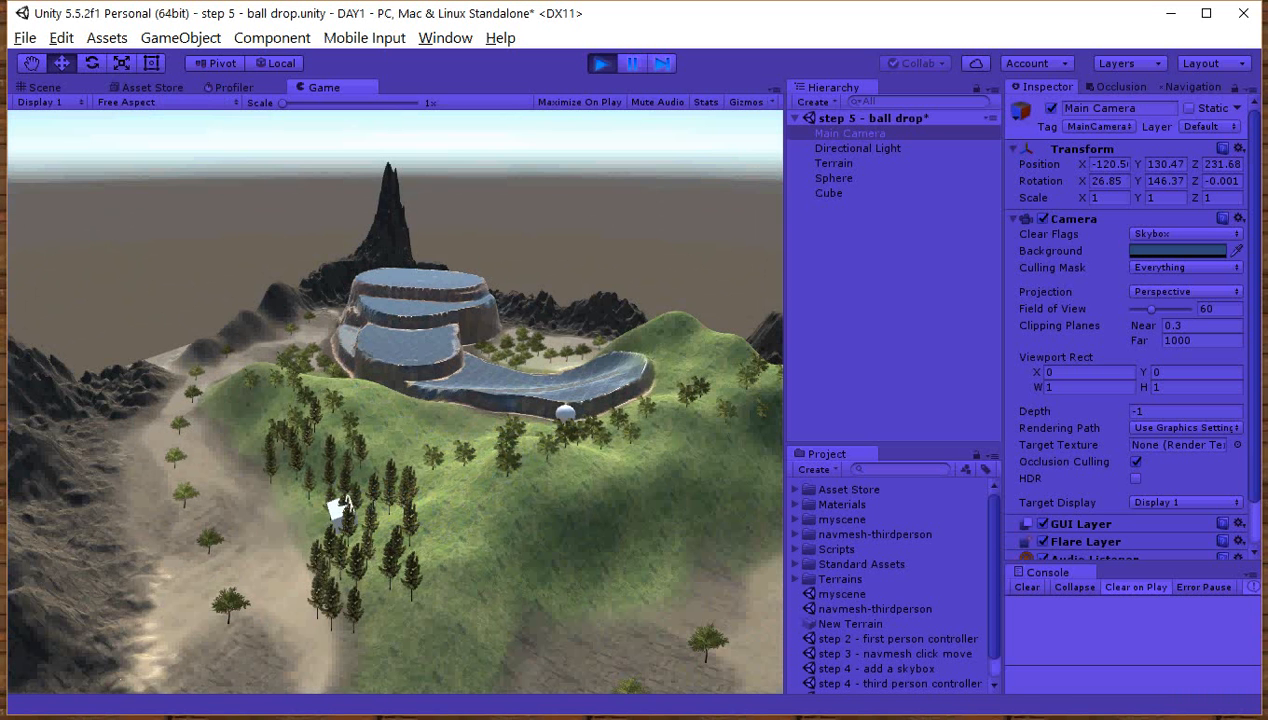
{"action": "key", "text": "ctrl+p"}
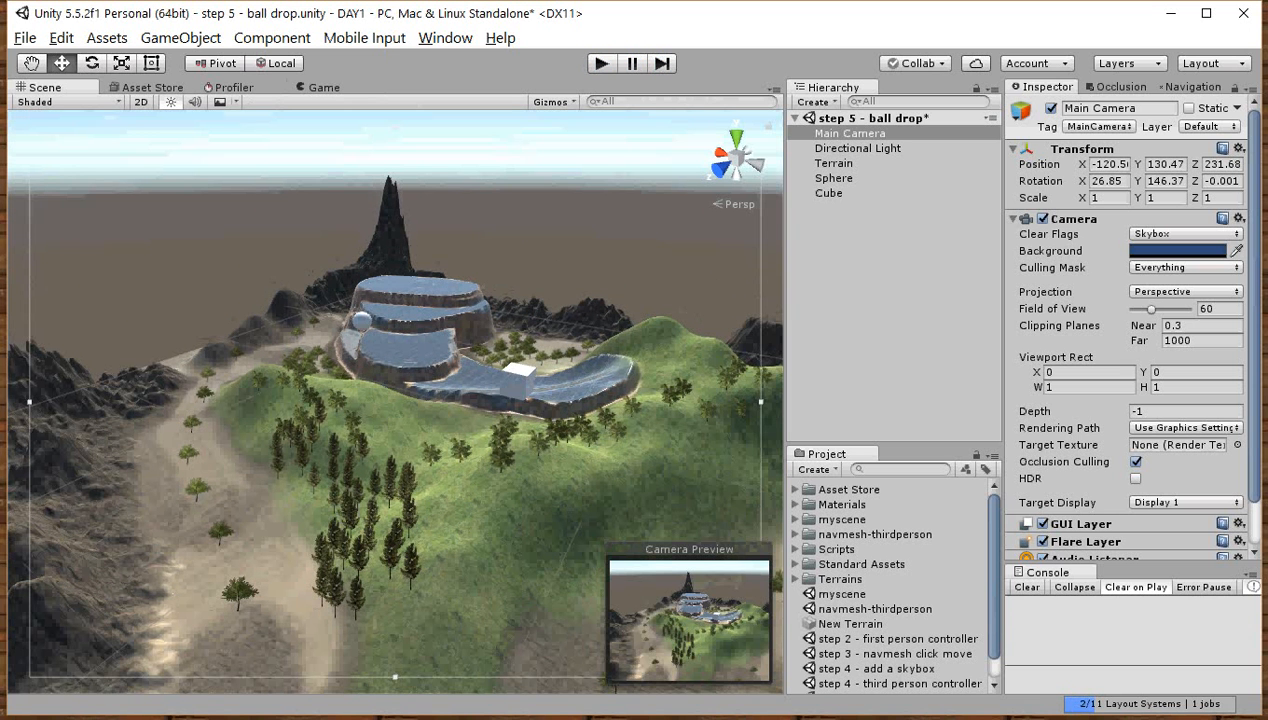